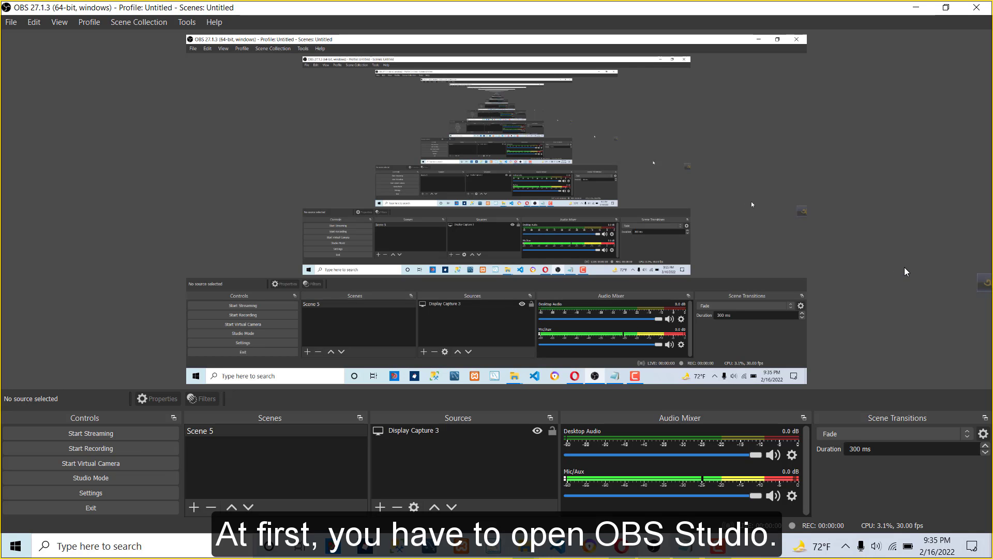
Create a new scene named Scene 2.
left_click(924, 7)
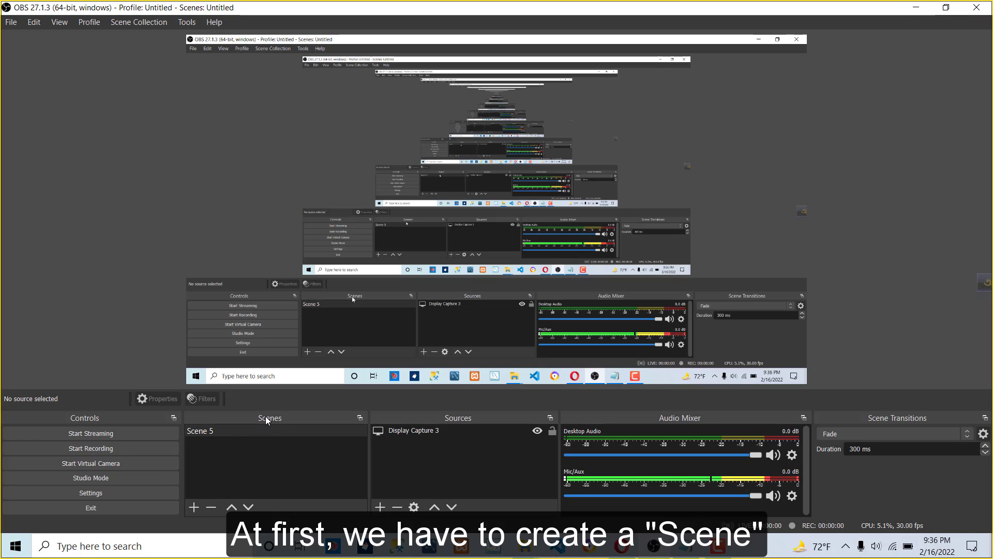
left_click(194, 507)
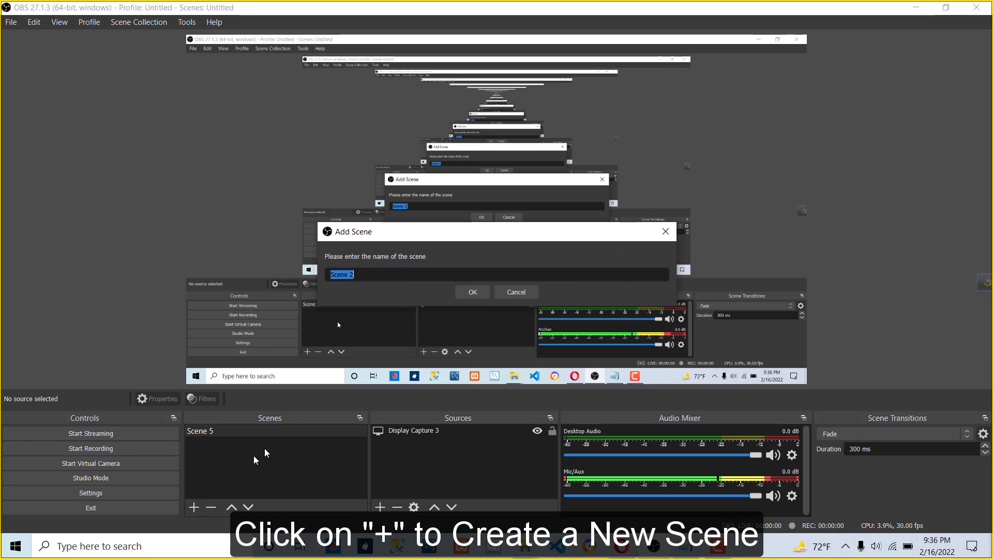
left_click(374, 275)
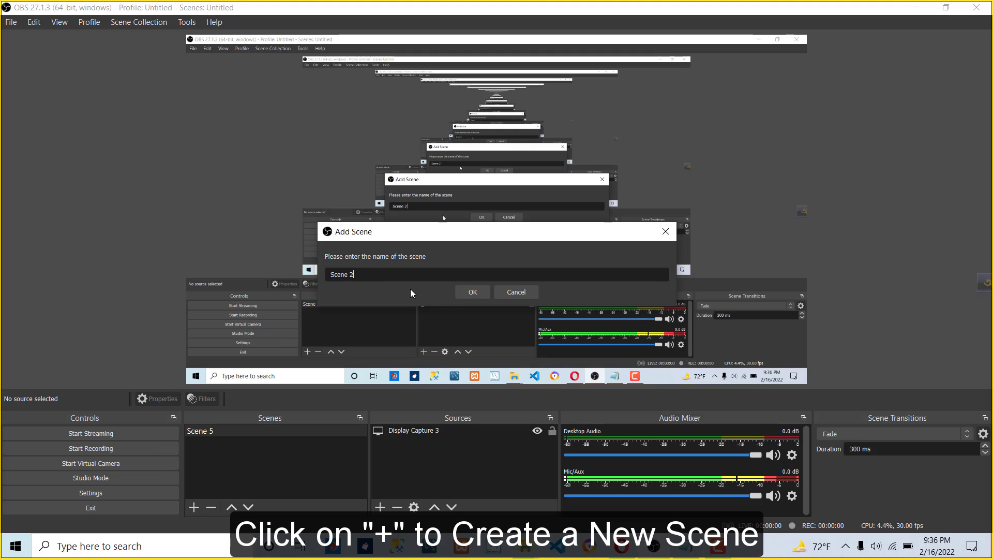
left_click(474, 290)
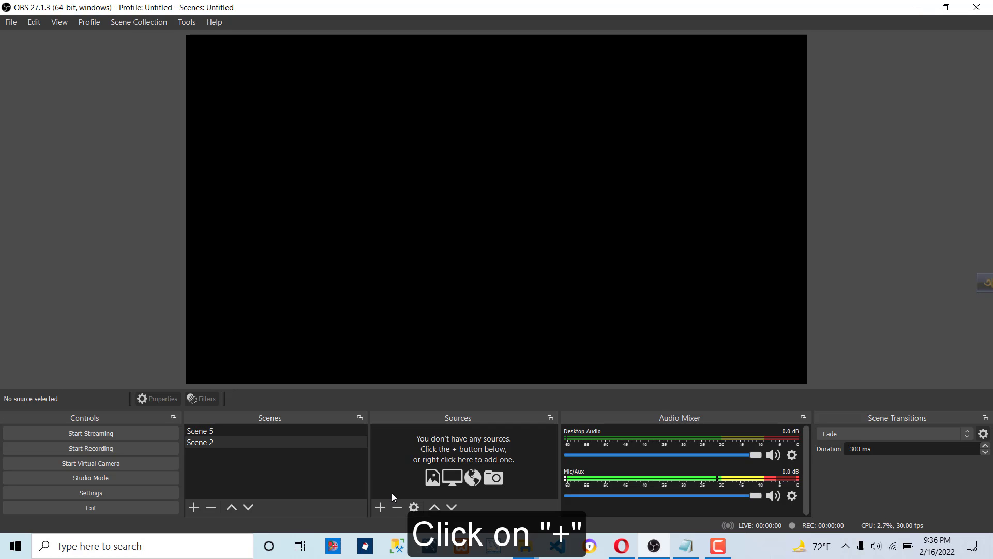
Add a new visible Display Capture source to Scene 2, keeping its default name and capture settings.
left_click(384, 505)
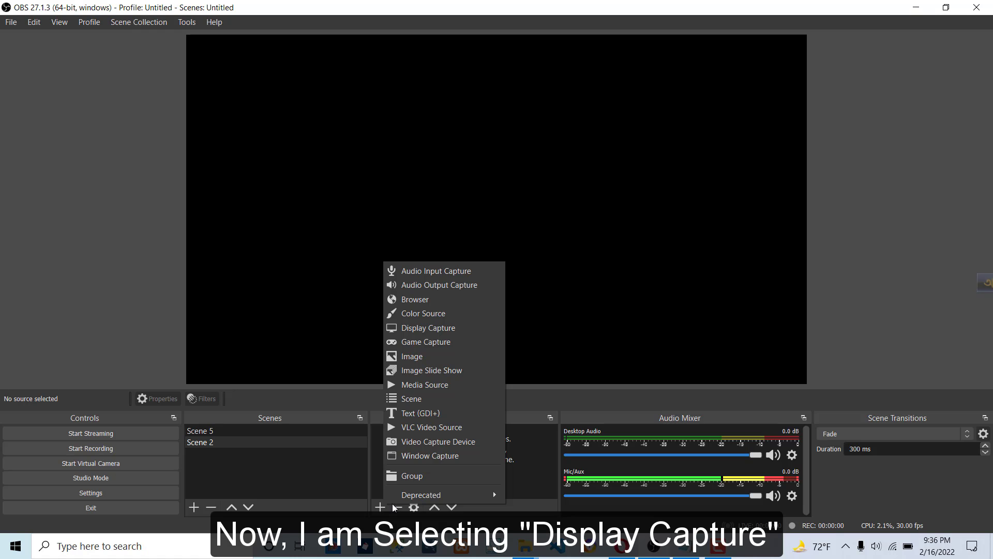
left_click(414, 328)
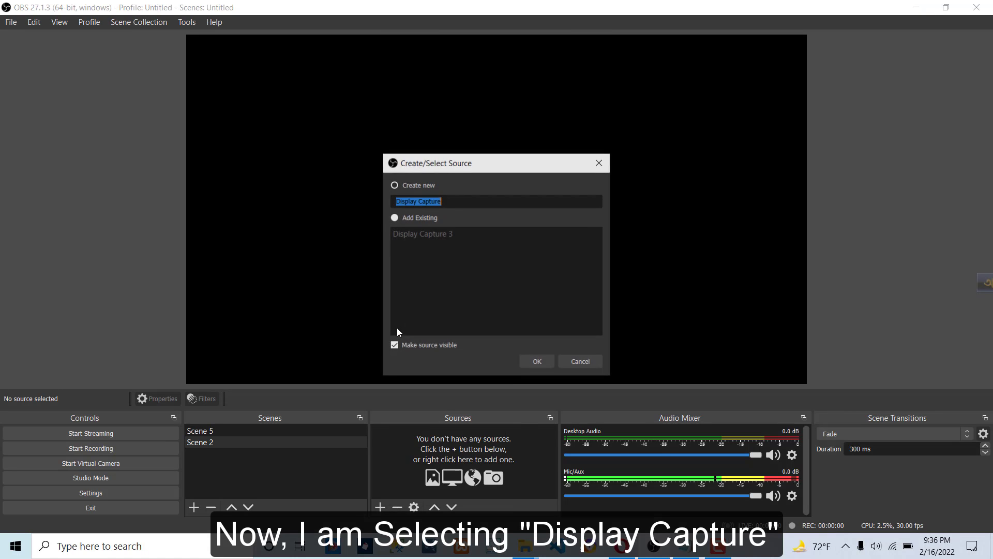
left_click(537, 362)
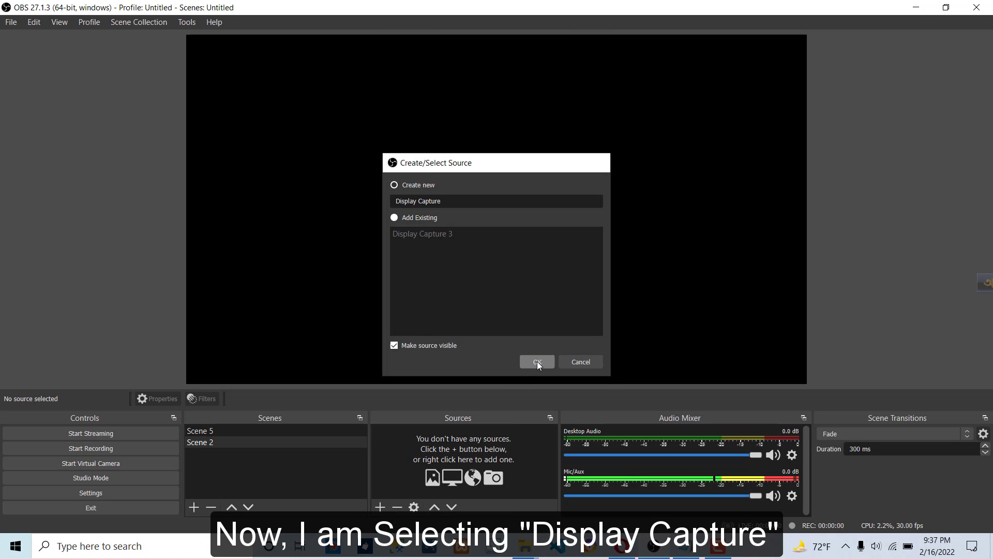
left_click(696, 447)
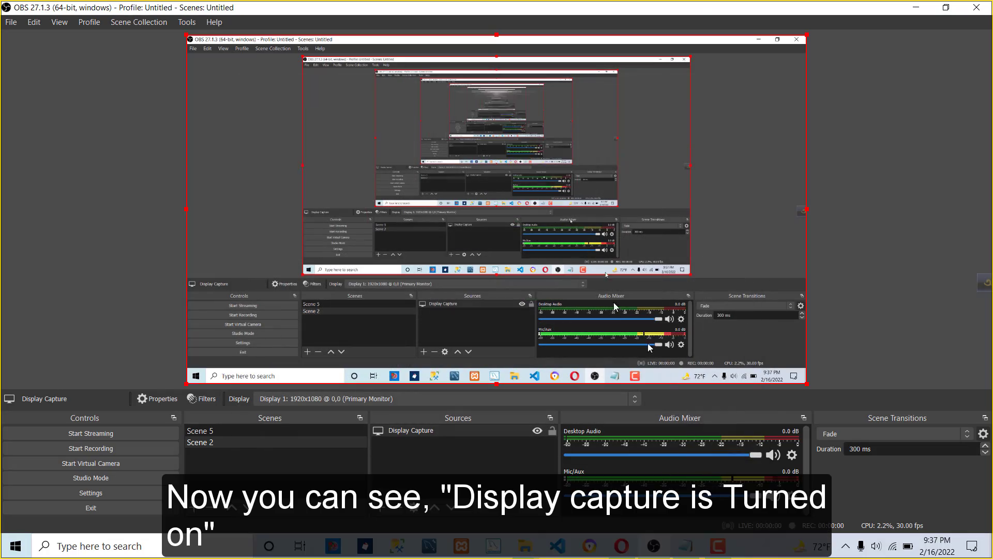
Shrink the OBS window over the desktop to check the display capture preview, and maximize it again.
double_click(700, 7)
left_click_drag(653, 33, 629, 43)
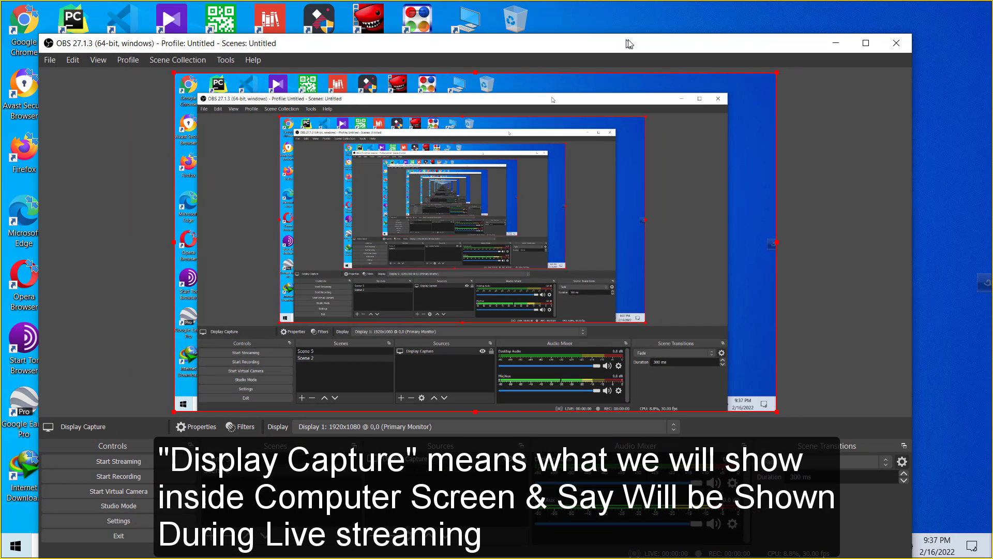
left_click(864, 44)
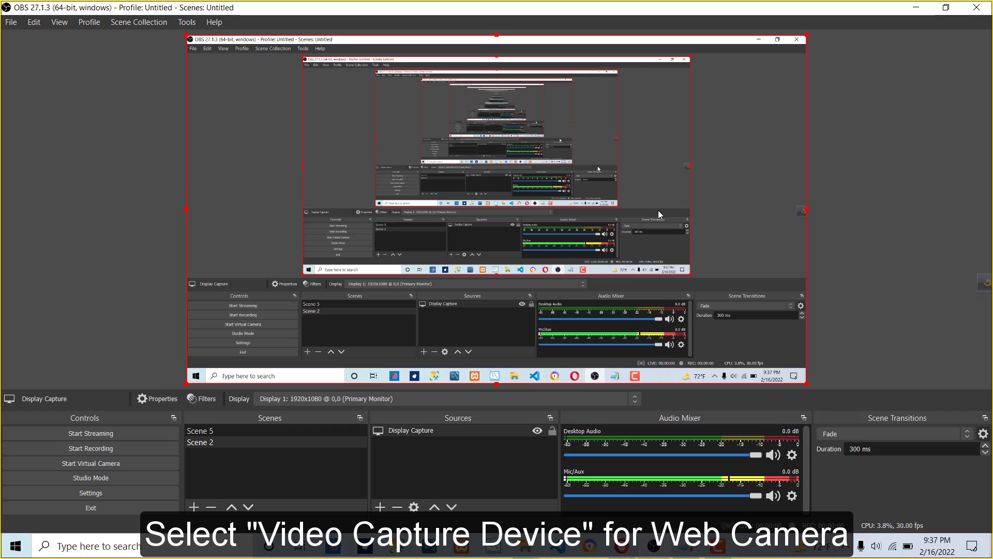
Add a new Video Capture Device source that uses the USB2.0 VGA UVC WebCam.
left_click(381, 508)
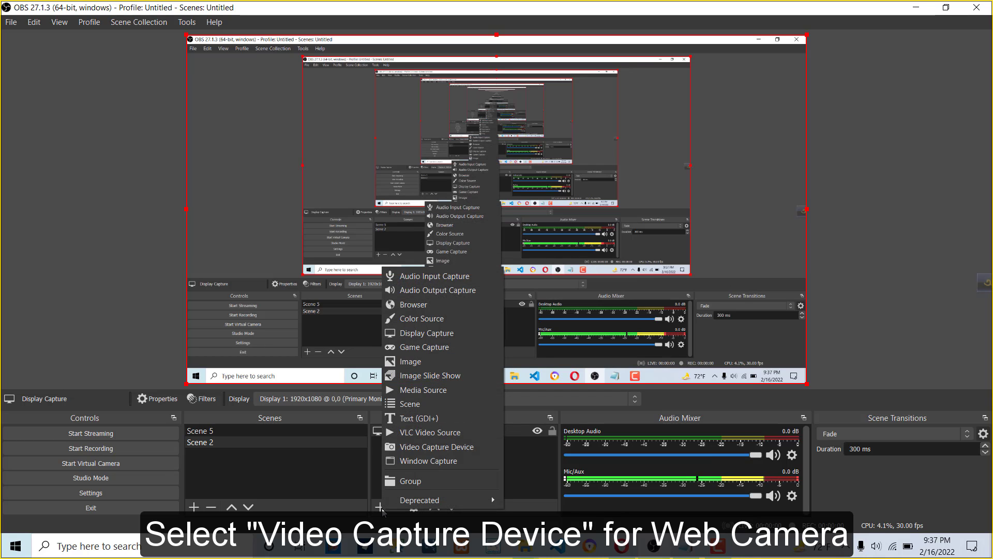
left_click(419, 455)
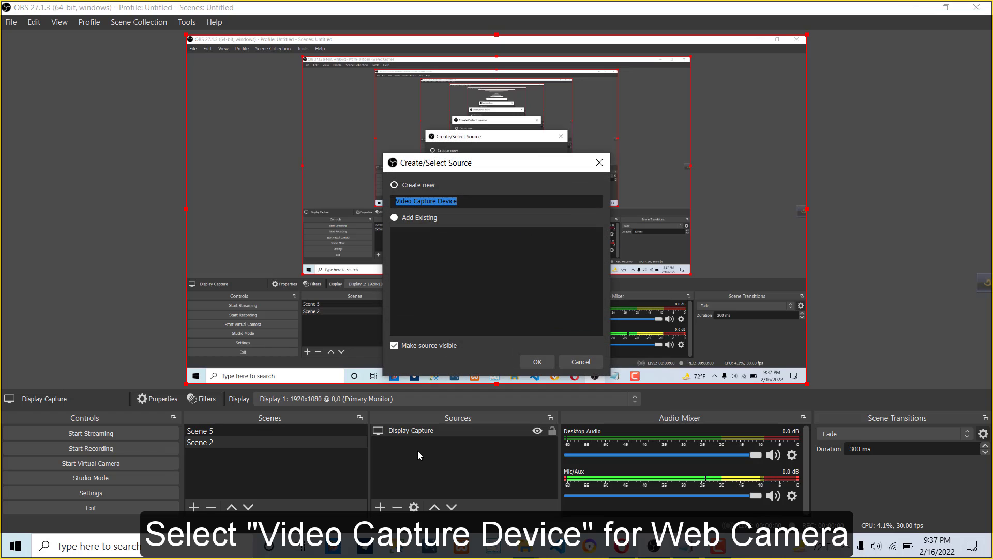
left_click(537, 360)
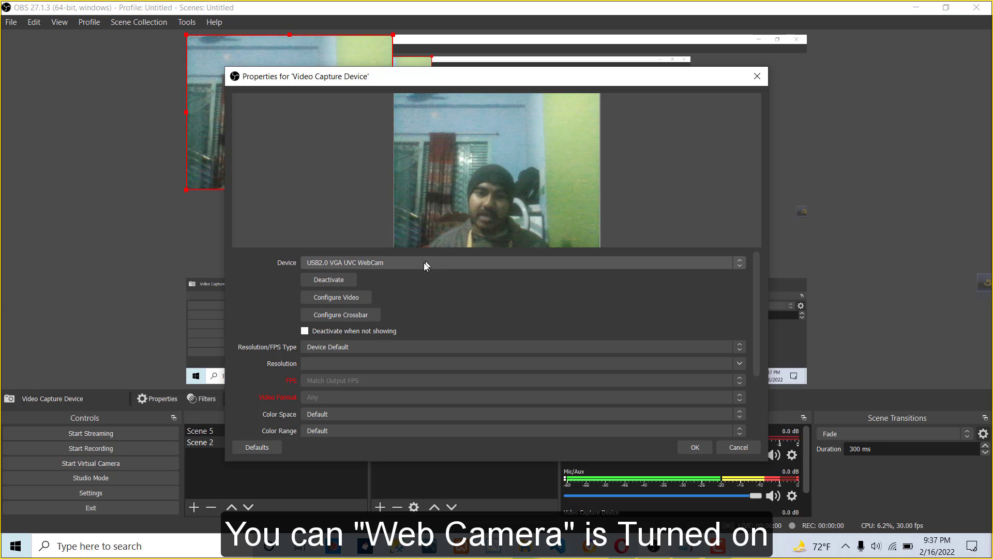
left_click(695, 447)
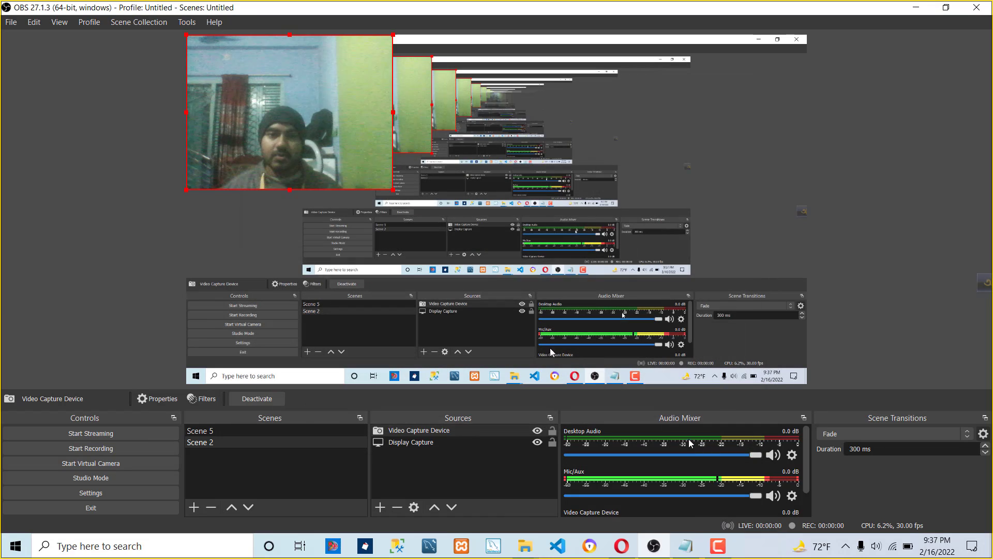
Move the webcam picture to the lower-right corner of the canvas and shrink it to a small overlay.
left_click_drag(306, 120, 716, 310)
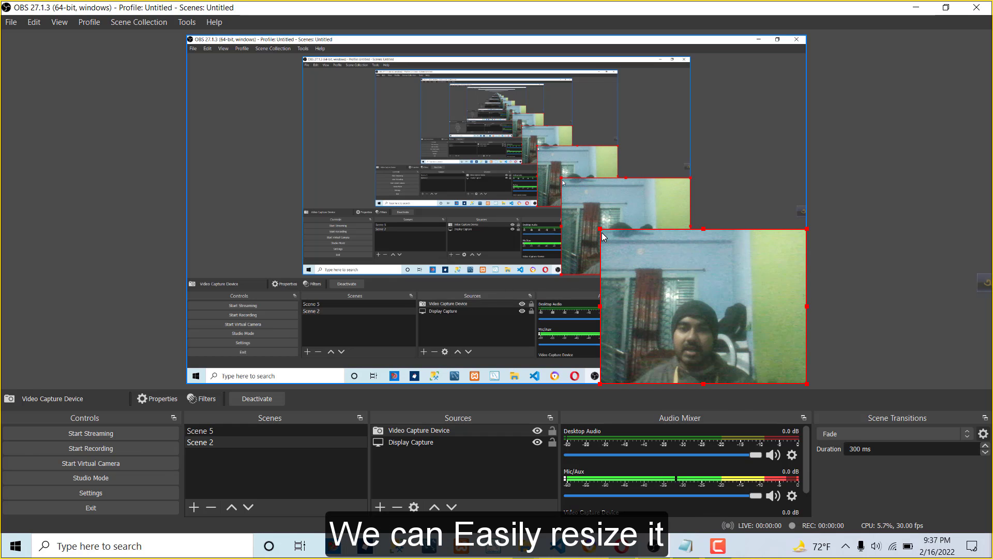
left_click_drag(600, 232, 682, 361)
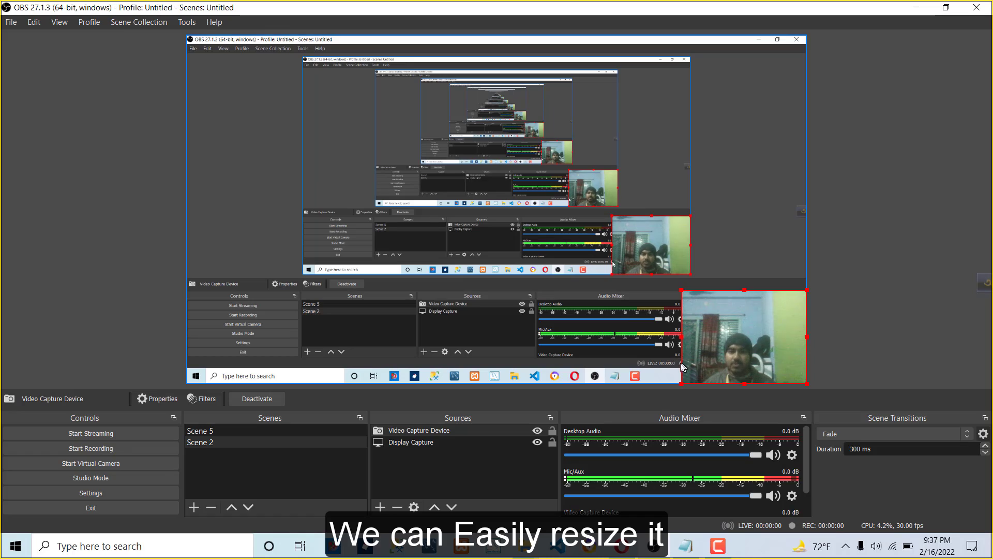
left_click(590, 302)
Check the combined webcam and screen preview with the window reduced over the desktop, and restore full size.
left_click_drag(724, 6, 646, 33)
left_click(747, 365)
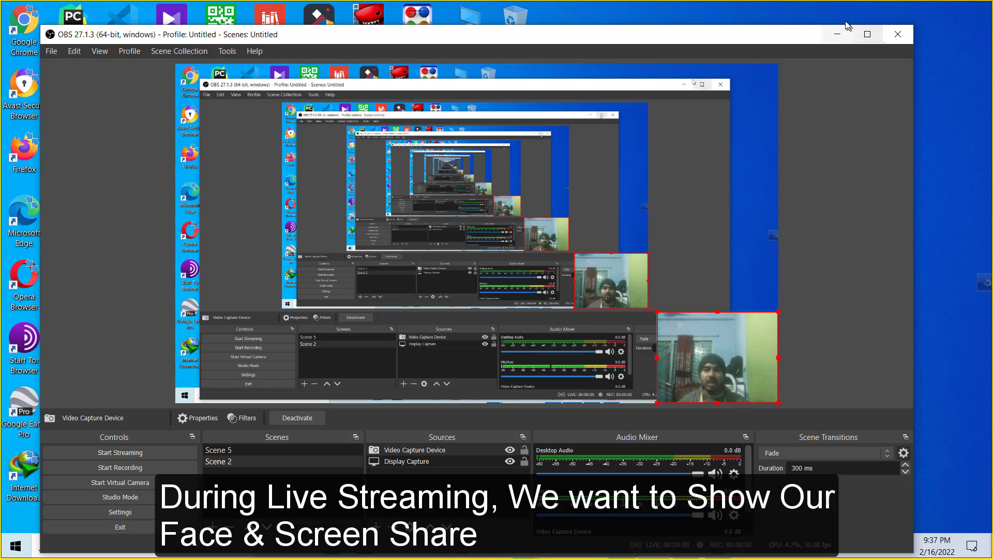
left_click(864, 35)
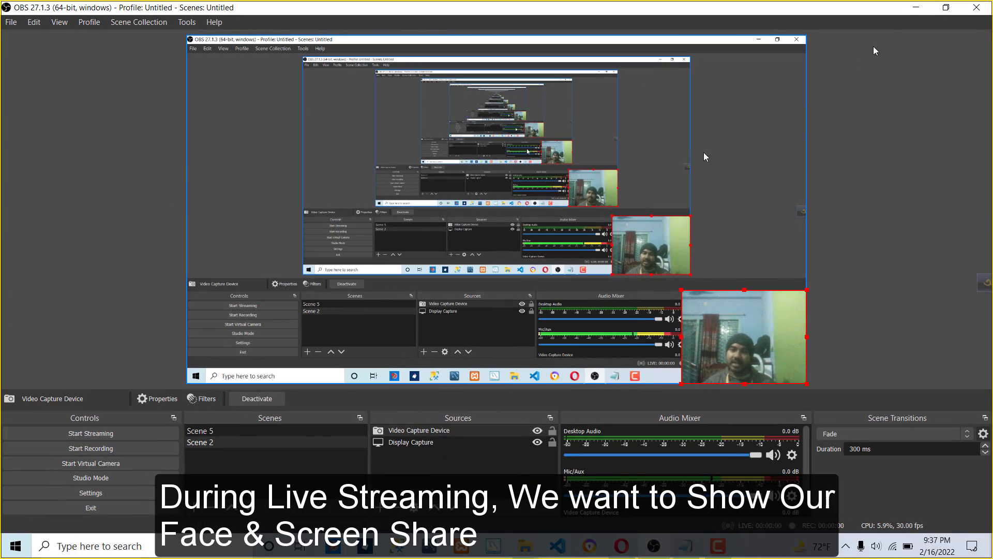
Switch to YouTube Studio in Opera and set up a live stream for right now using streaming software.
left_click_drag(896, 9, 811, 76)
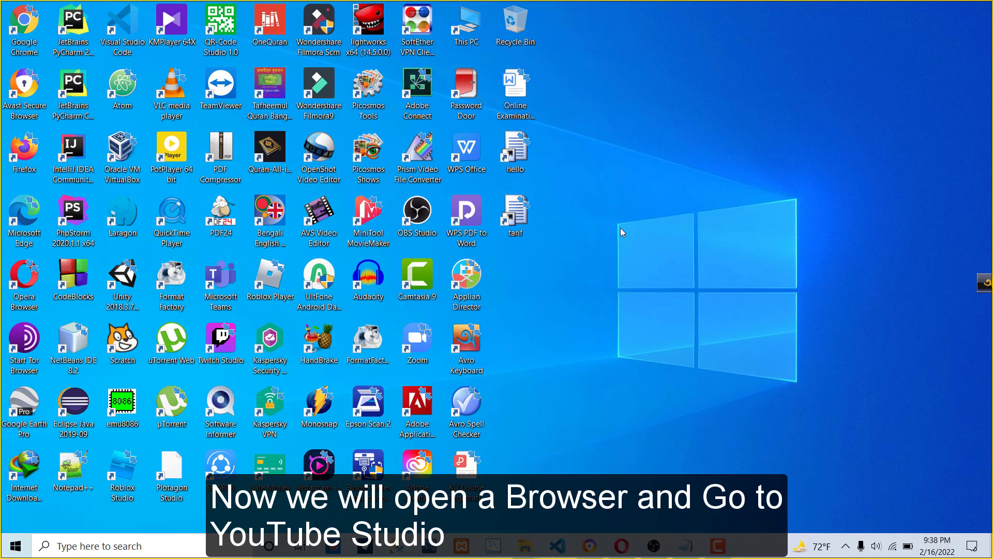
left_click(622, 545)
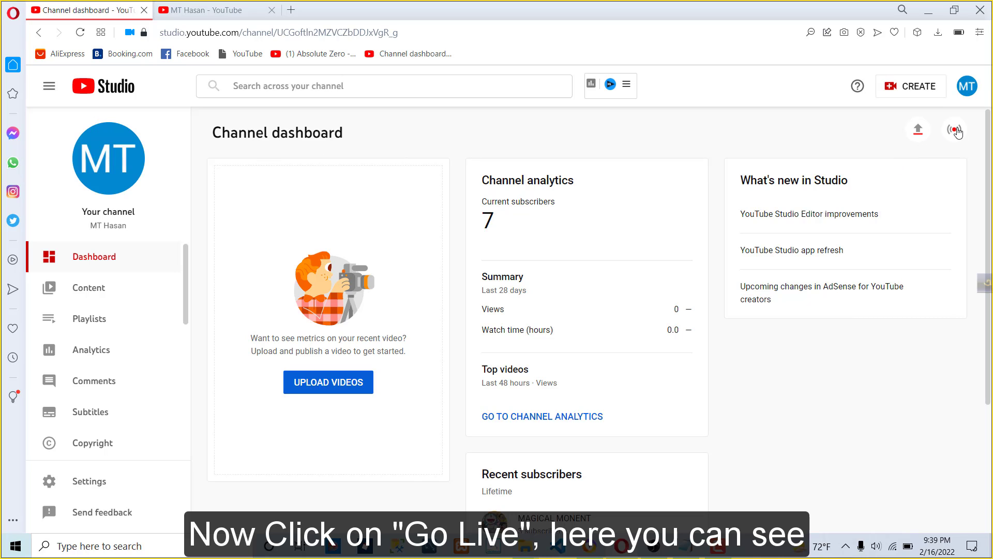
left_click(953, 131)
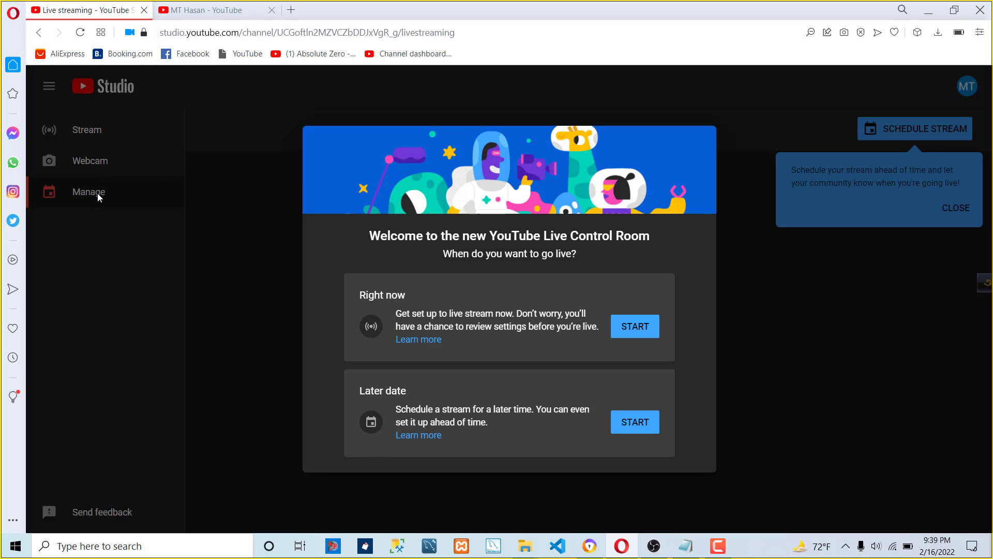
left_click(643, 327)
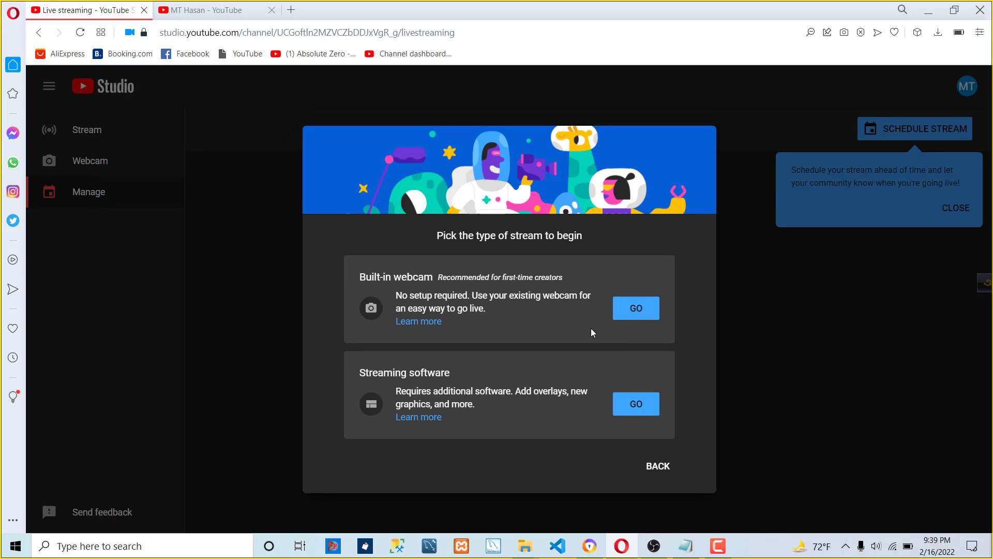
left_click(645, 399)
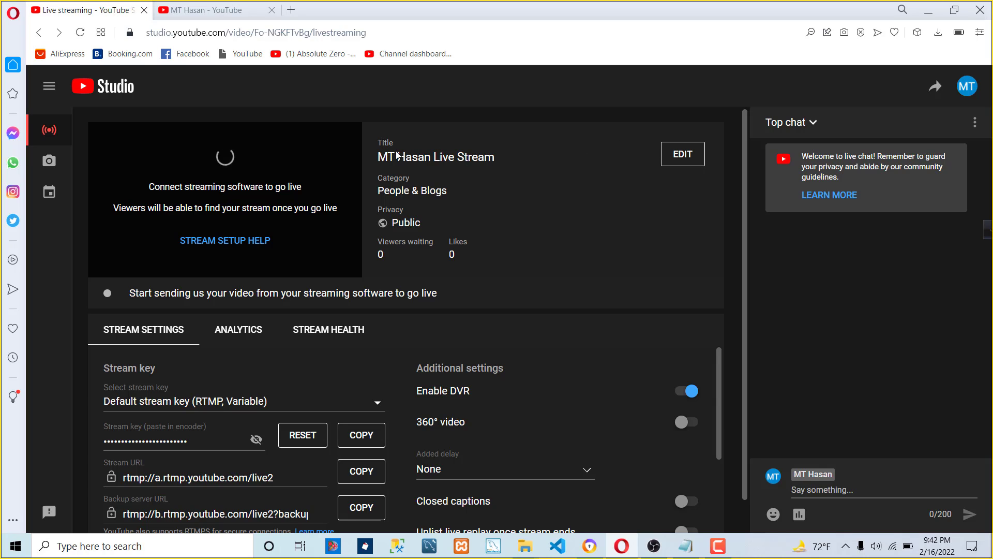
Edit the stream's settings and replace its title with "How to Live Stream on YouTube Channel Using OBS Studio".
left_click(683, 155)
scroll(564, 304, "down", 5)
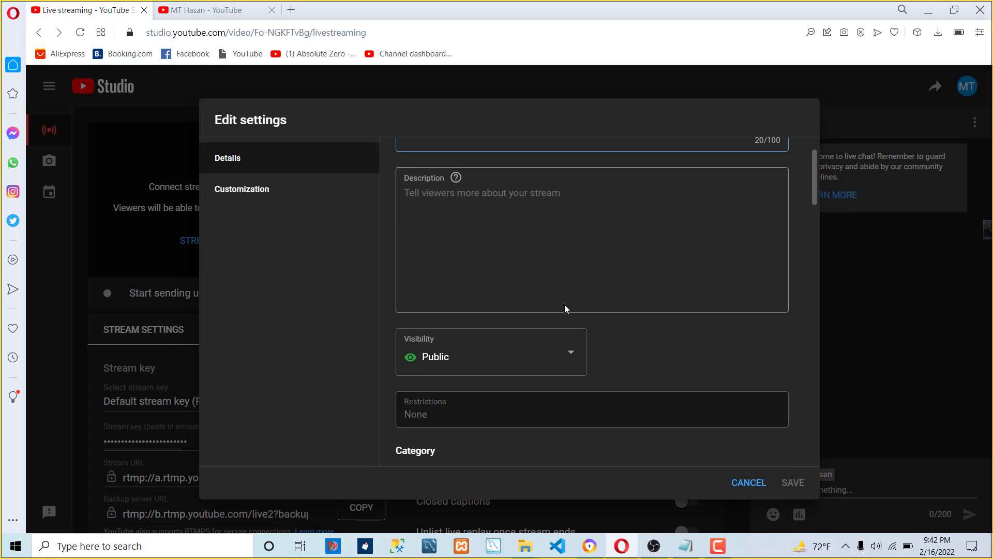
scroll(632, 355, "up", 5)
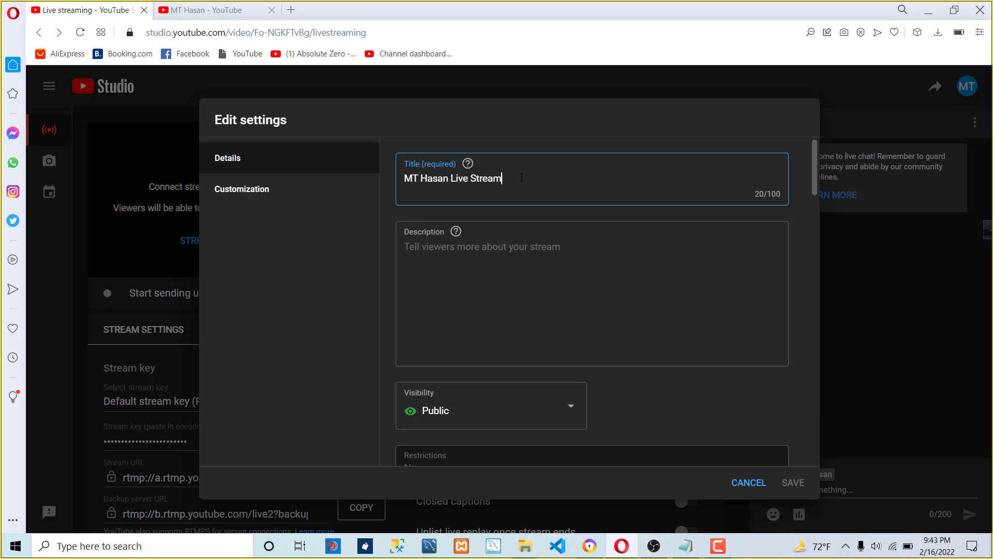
left_click_drag(503, 179, 389, 166)
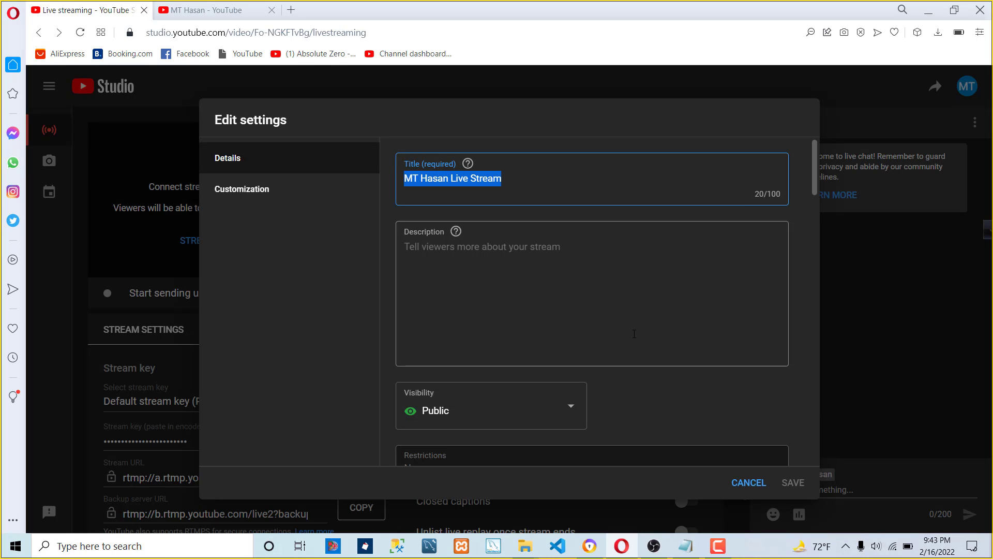
type("How t")
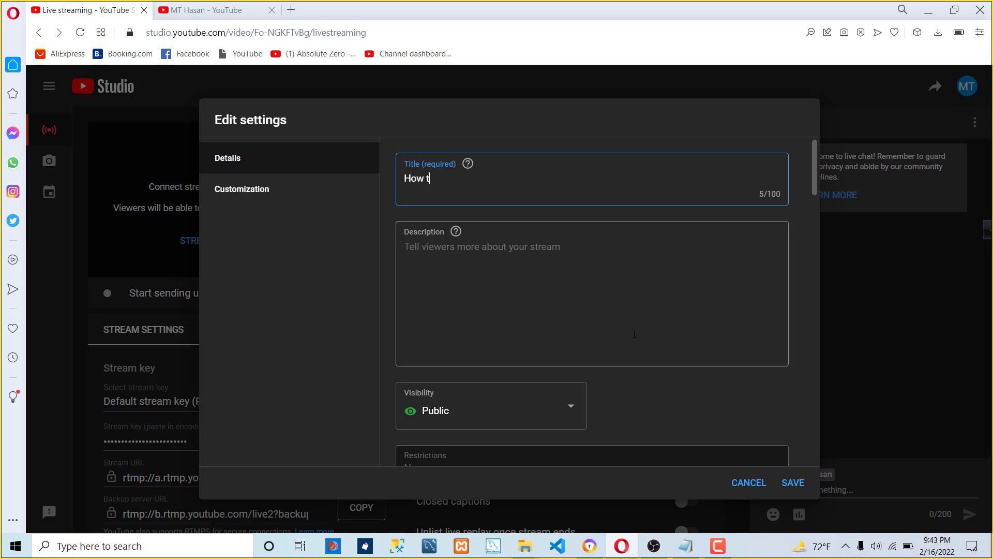
type("o Live Stream on YouTube")
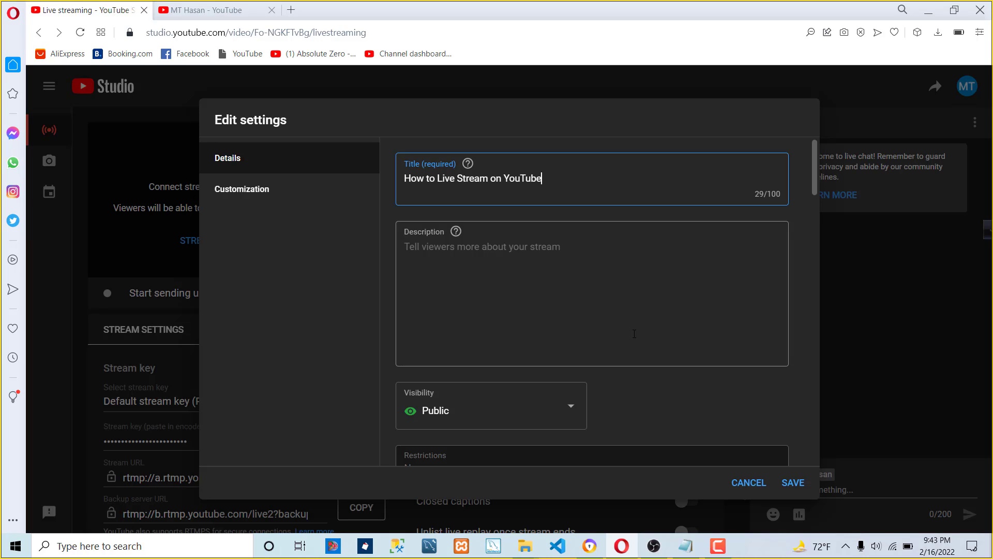
type(" Channel Using OBS S")
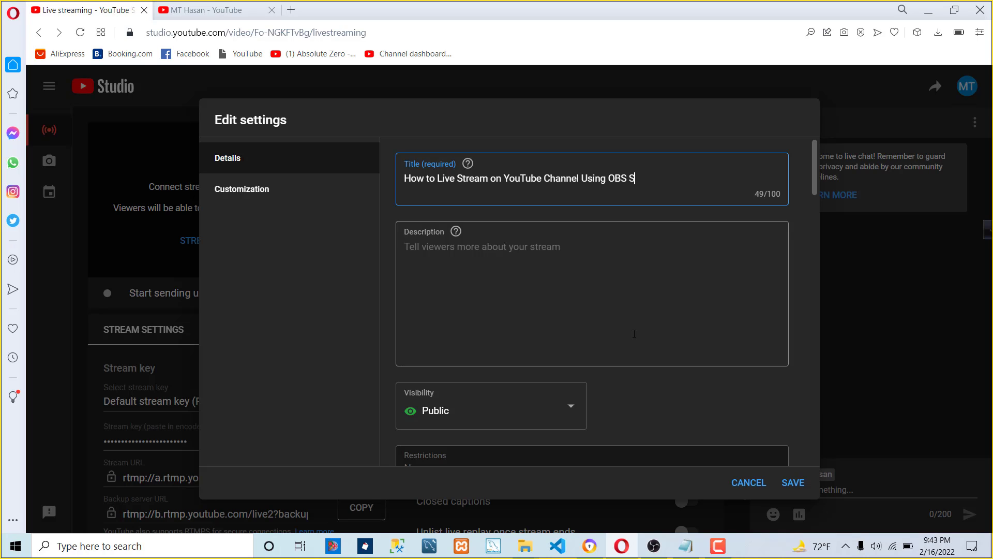
type("rt")
key("BackSpace")
type("tudio")
Copy the stream title "How to Live Stream on YouTube Channel Using OBS Studio" into the description.
left_click(446, 286)
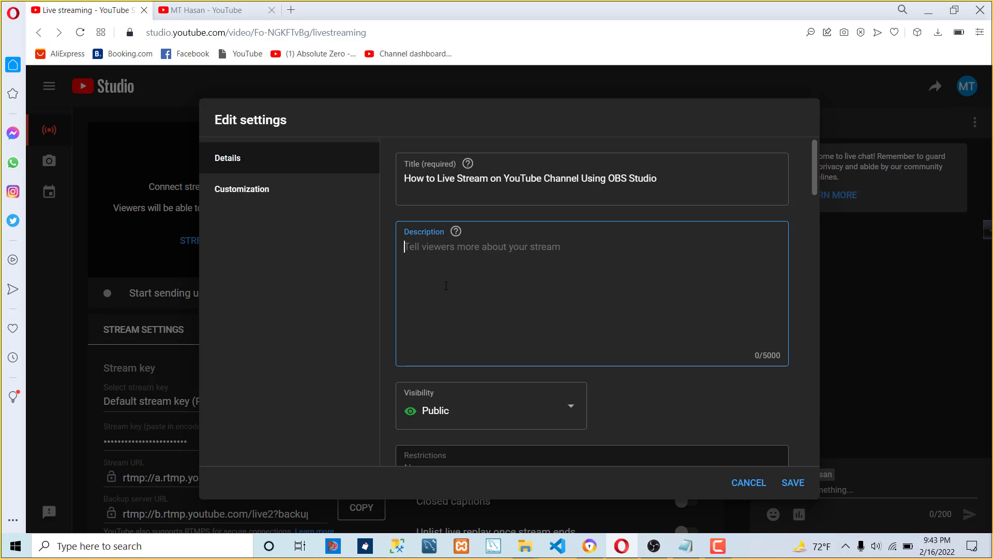
left_click(662, 179)
key("ctrl+a")
key("ctrl+c")
left_click(452, 255)
key("ctrl+v")
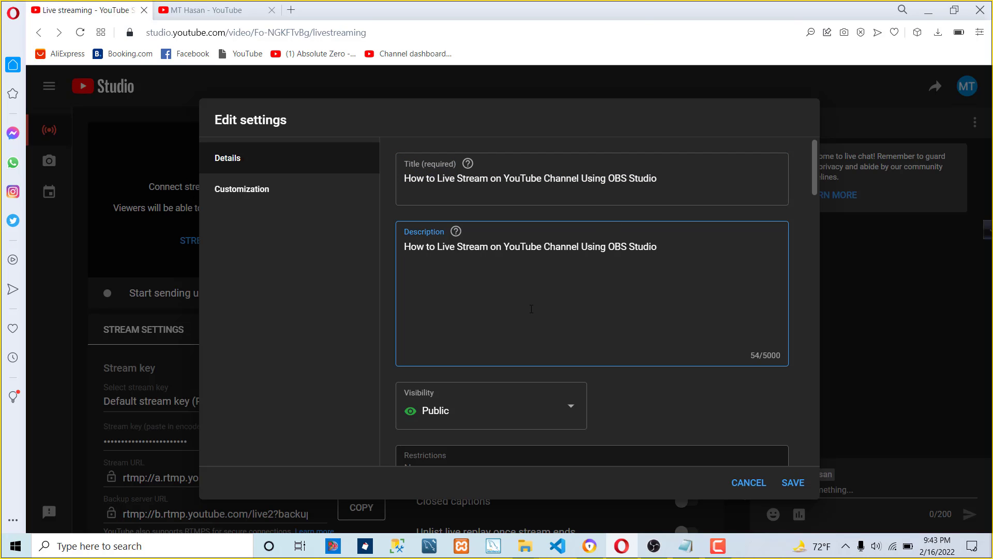
Set the stream's category to Science & Technology.
scroll(531, 309, "down", 3)
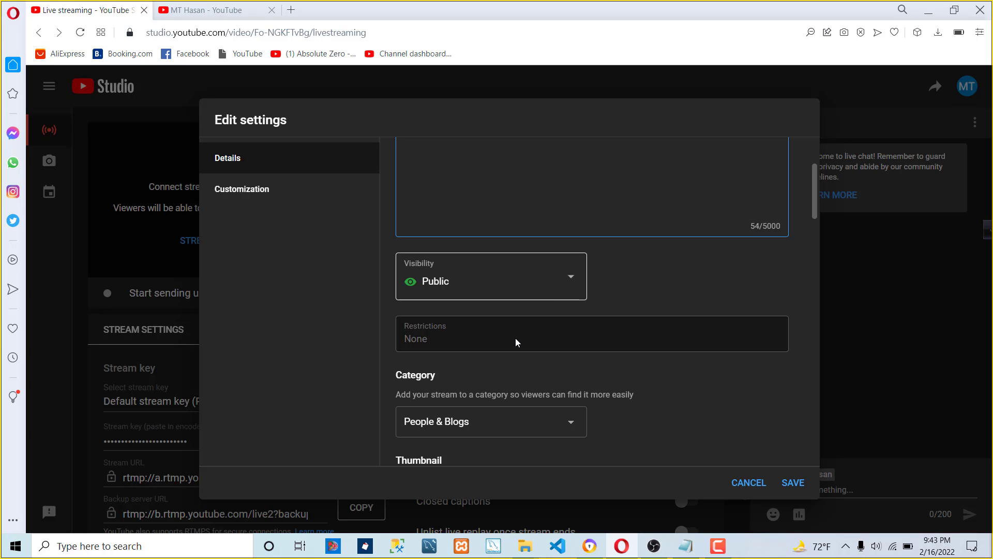
left_click(541, 346)
scroll(539, 346, "down", 1)
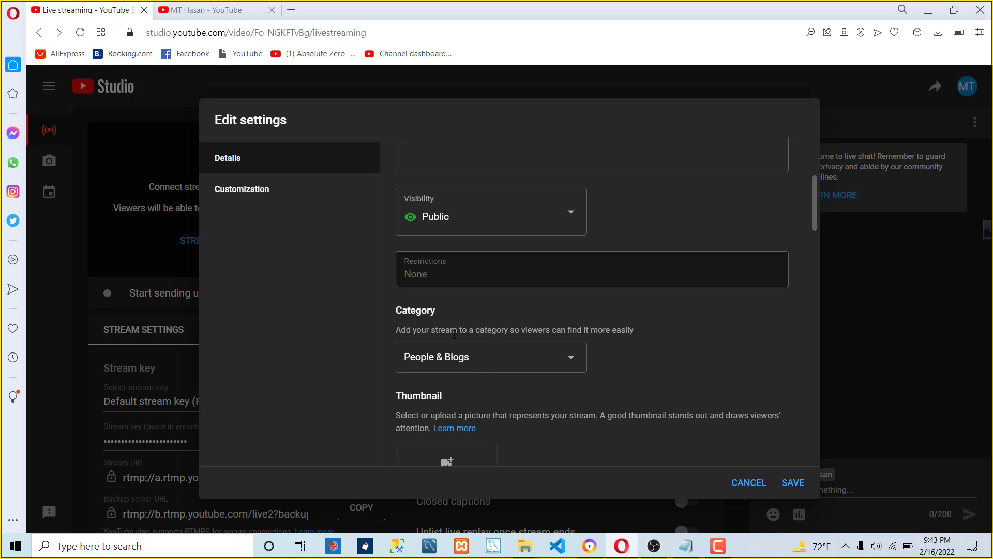
left_click(573, 362)
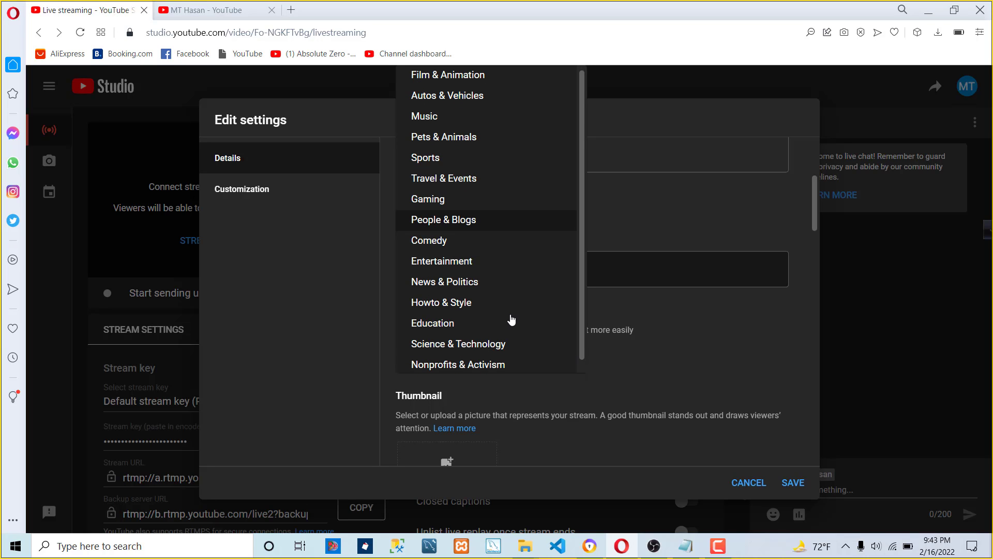
scroll(507, 315, "down", 1)
left_click(485, 336)
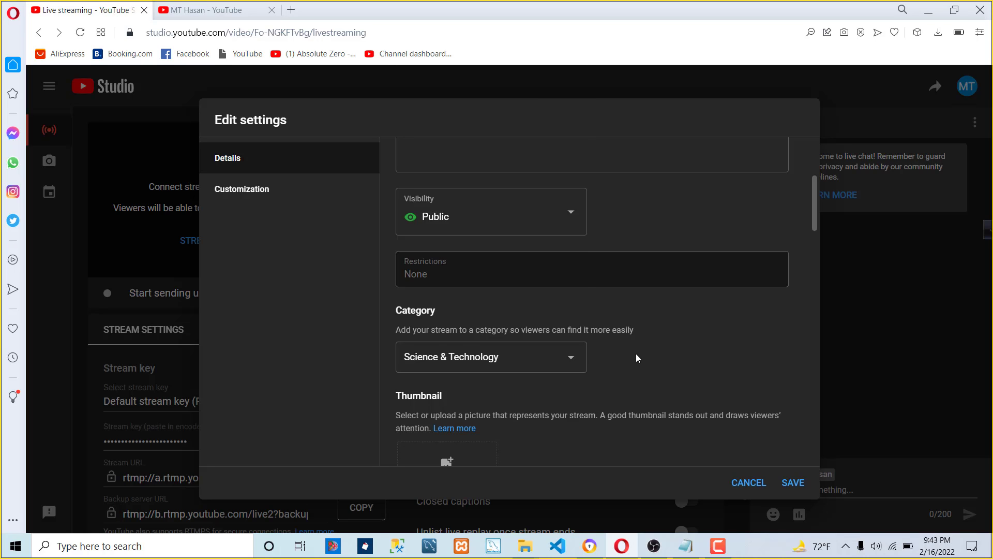
Upload "YouTube Live Stream.png" from the Downloads folder as the stream's thumbnail.
scroll(635, 352, "down", 5)
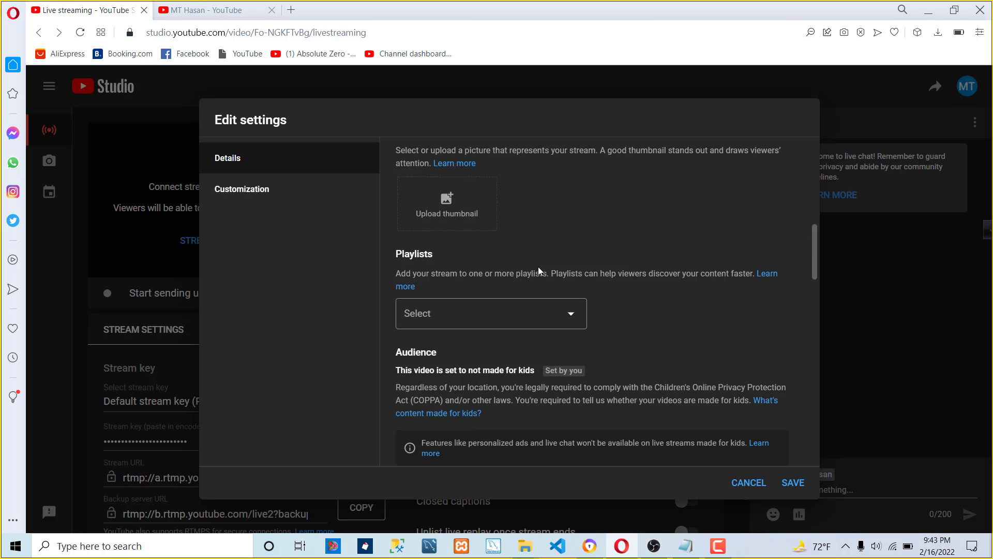
scroll(538, 269, "up", 3)
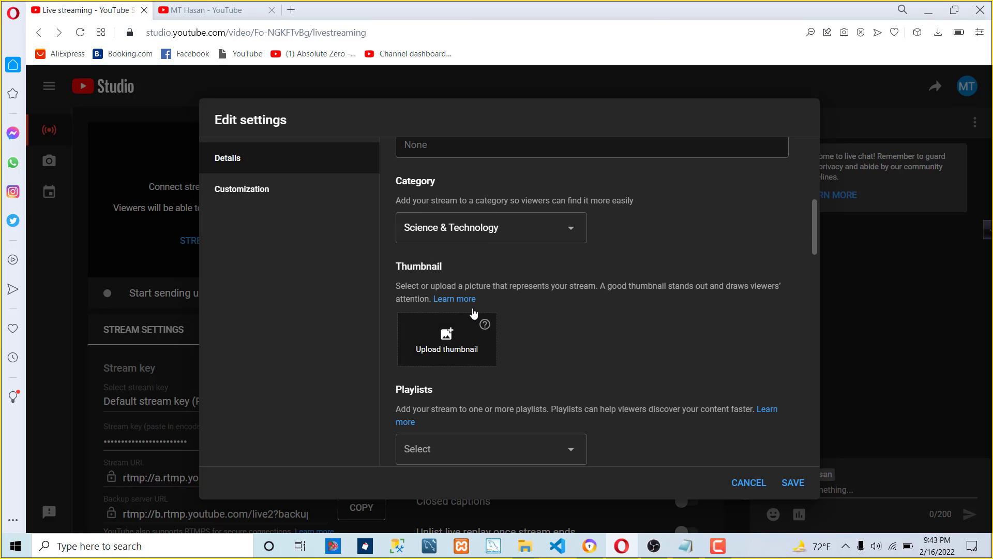
left_click(449, 340)
left_click(519, 282)
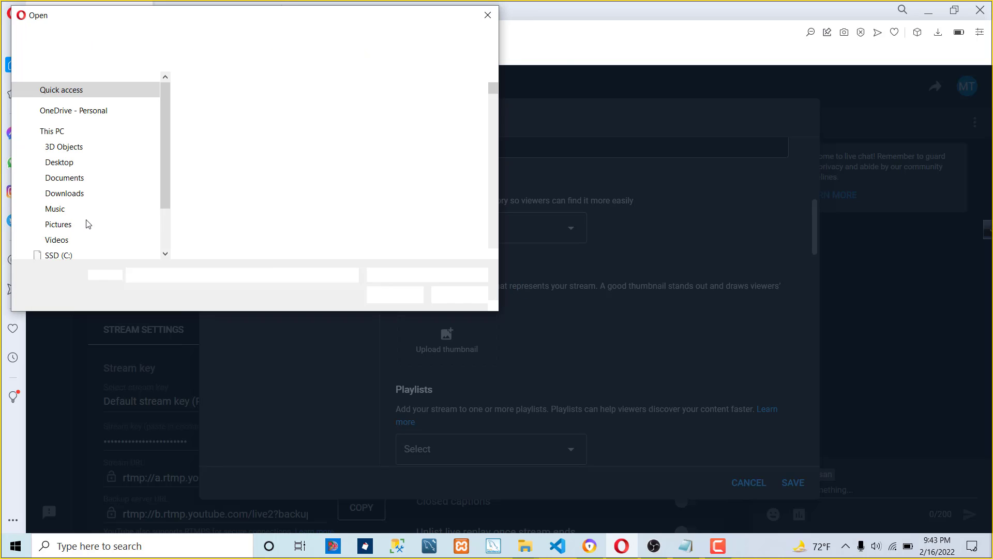
left_click(192, 159)
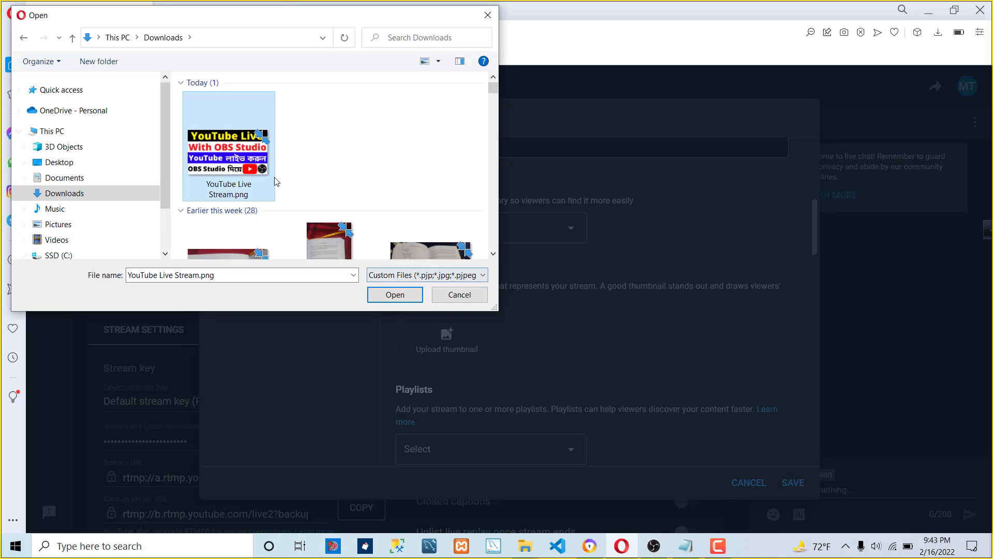
left_click(395, 296)
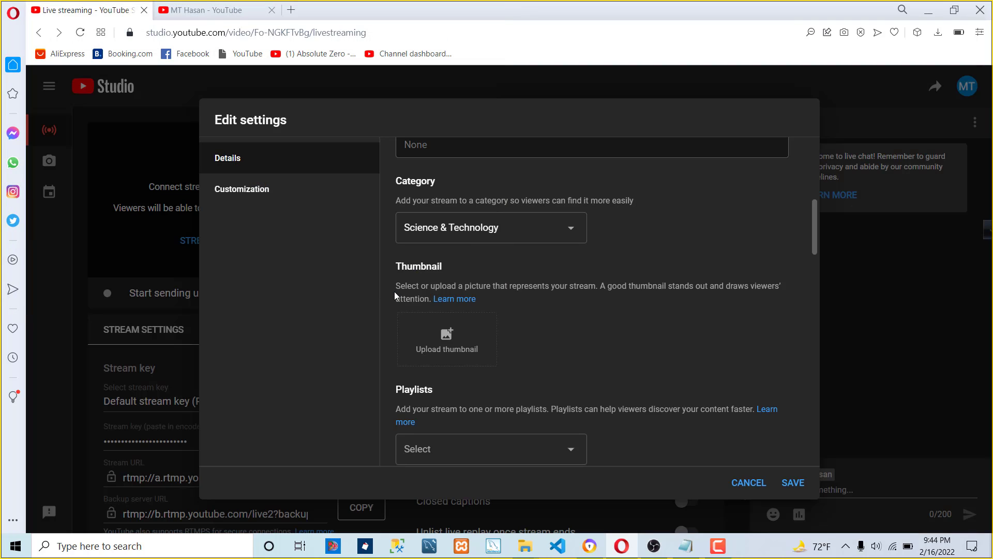
Create a public playlist titled "OBS Studio Tutorial" and assign the stream to it.
scroll(560, 334, "down", 3)
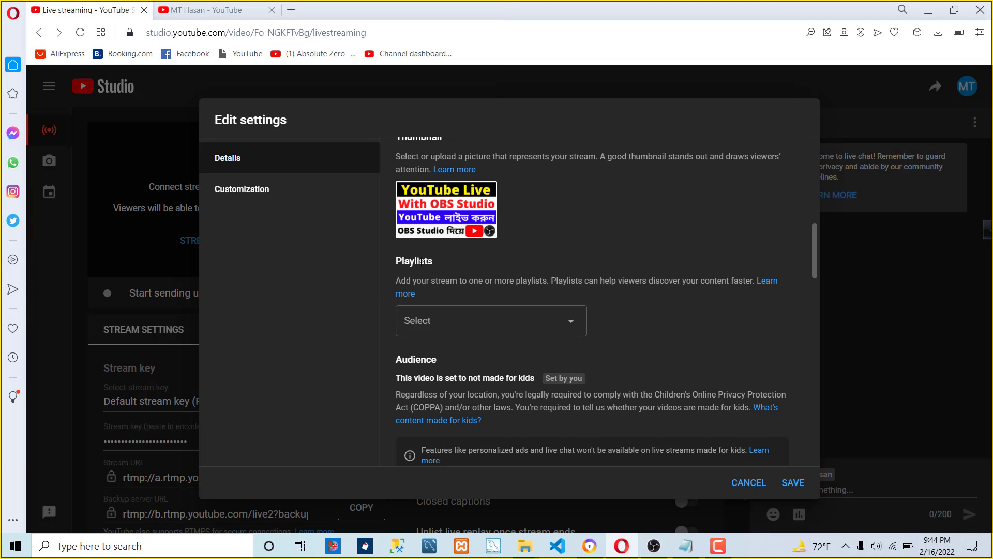
left_click(578, 322)
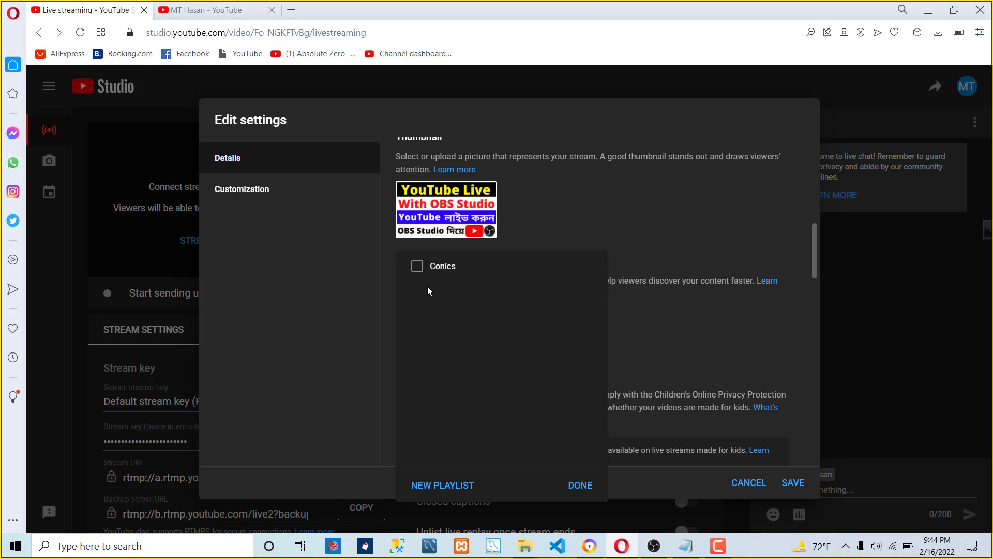
left_click(437, 487)
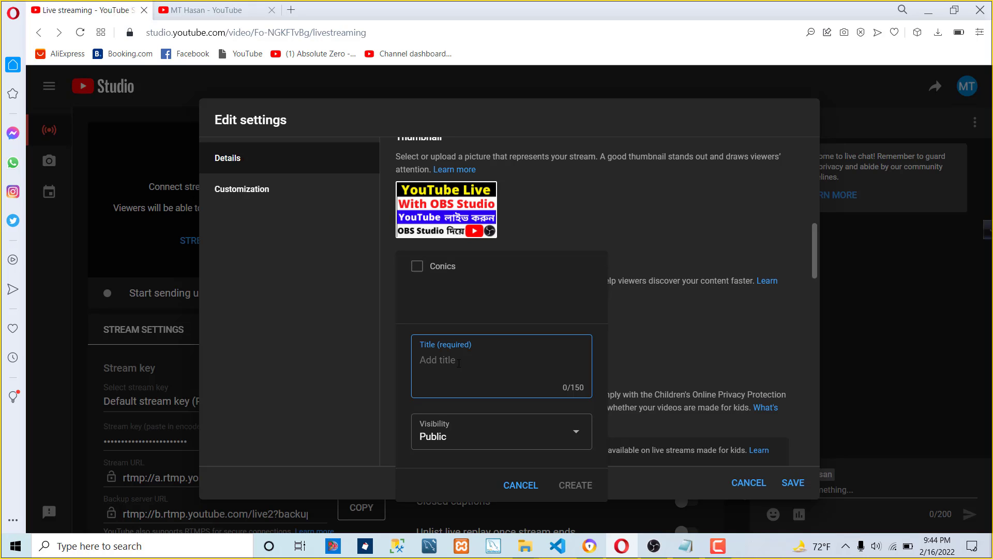
type("OBS Studio Tutorial")
left_click(571, 485)
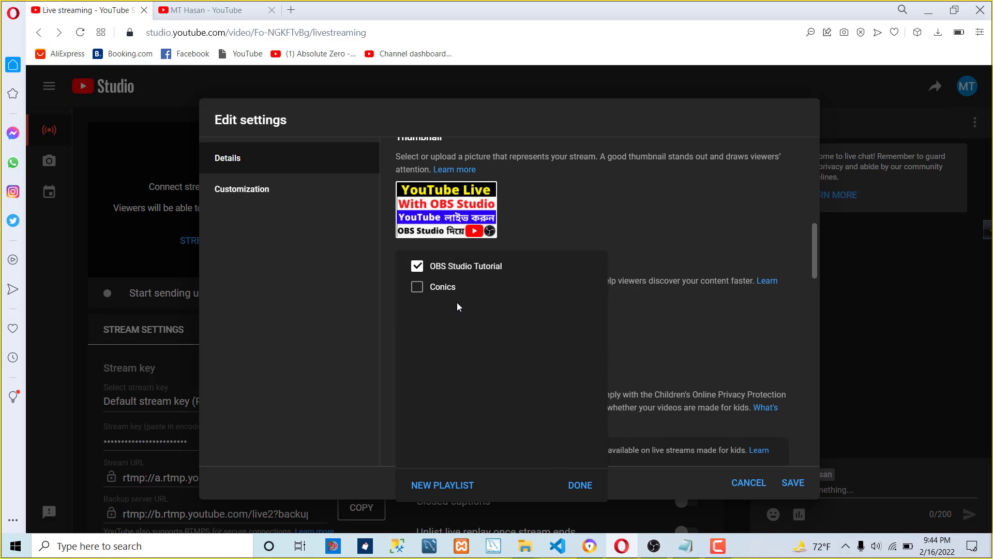
left_click(585, 485)
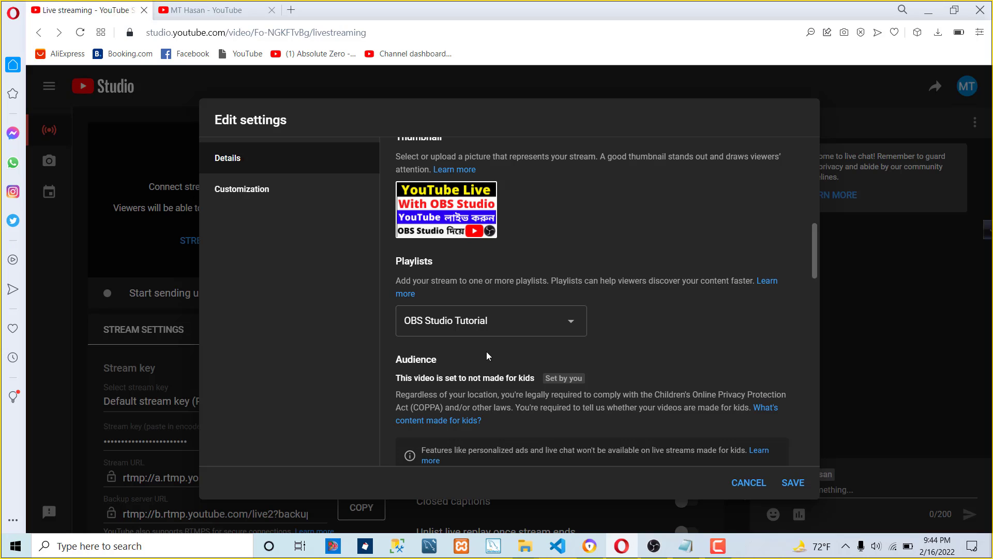
Add the tag "How to Live Stream on YouTube" to the stream.
scroll(488, 338, "down", 1)
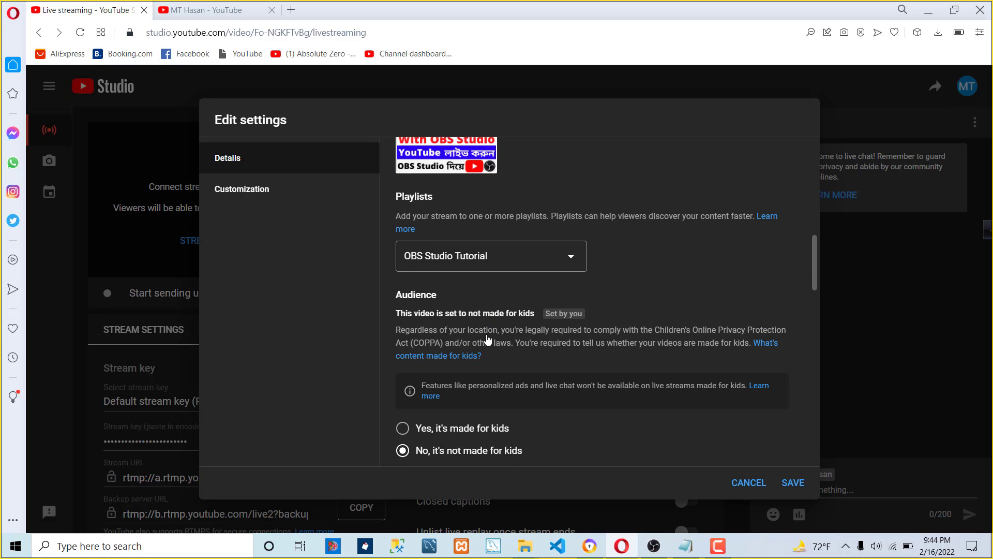
scroll(487, 338, "down", 3)
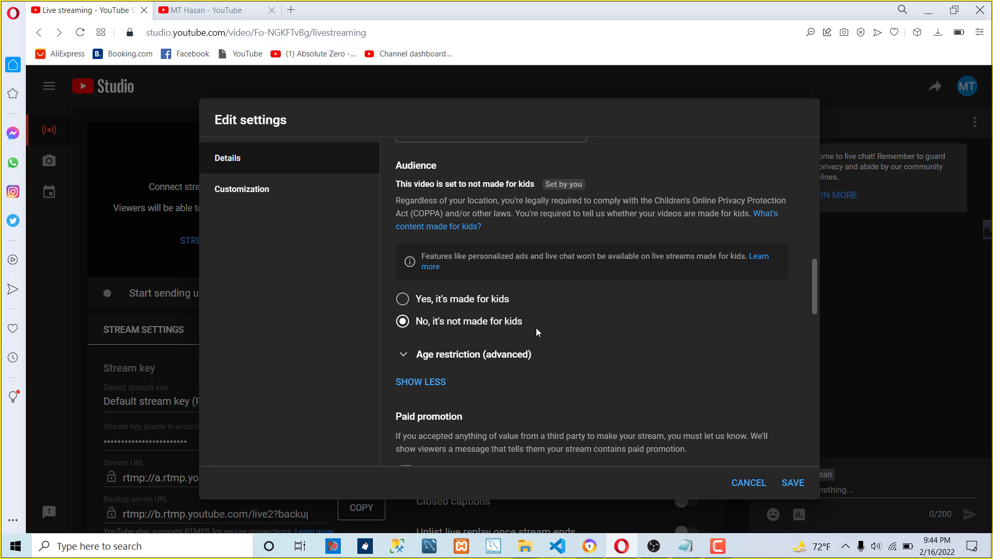
scroll(536, 328, "down", 1)
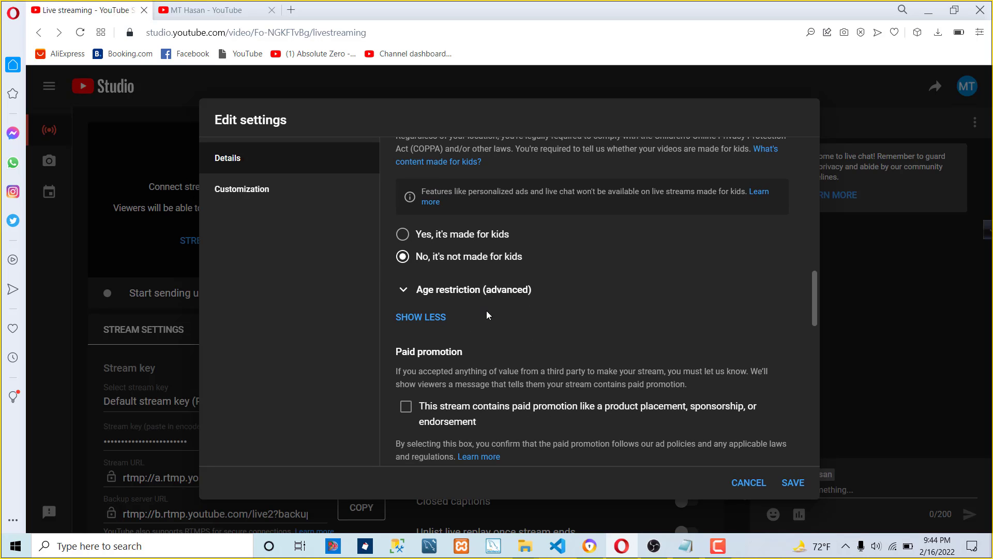
scroll(538, 336, "down", 3)
scroll(539, 344, "down", 4)
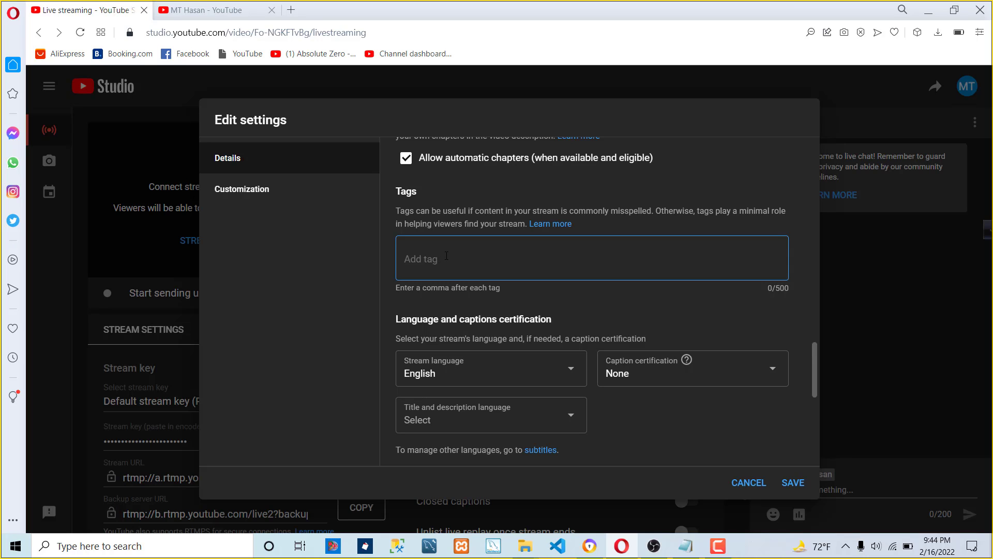
type("How to Live Stream on YouTube,")
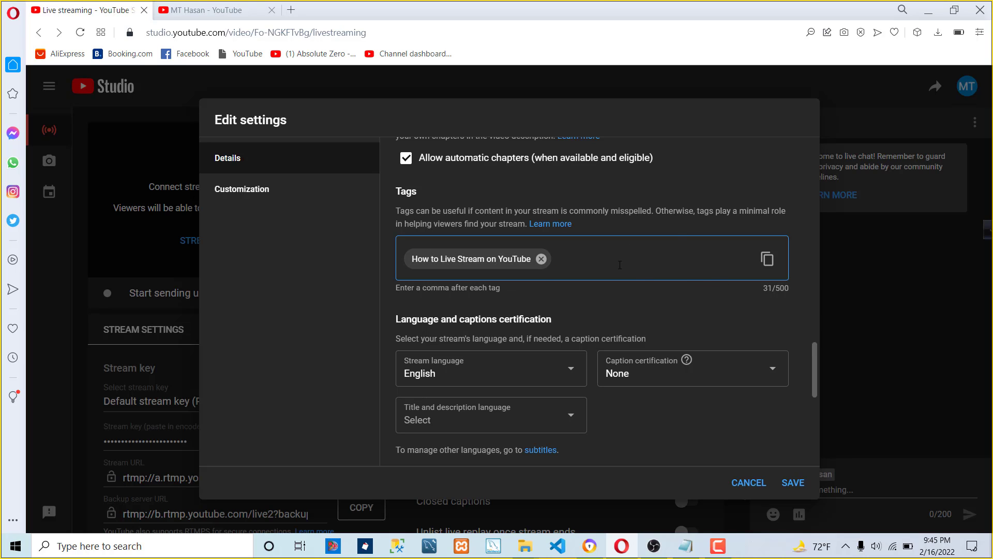
Review the stream language choices and set the title and description language to English (United States).
scroll(590, 290, "down", 1)
left_click(572, 305)
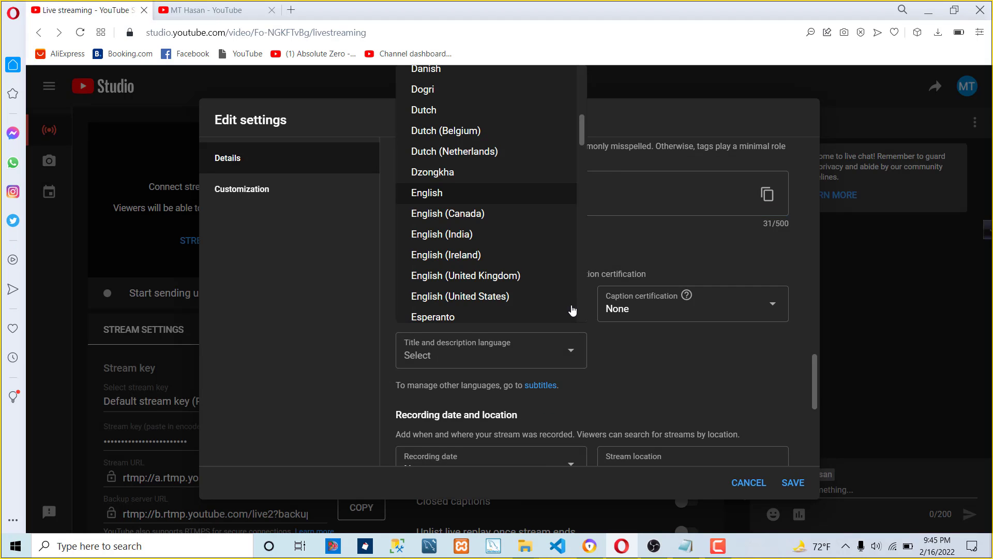
left_click(656, 250)
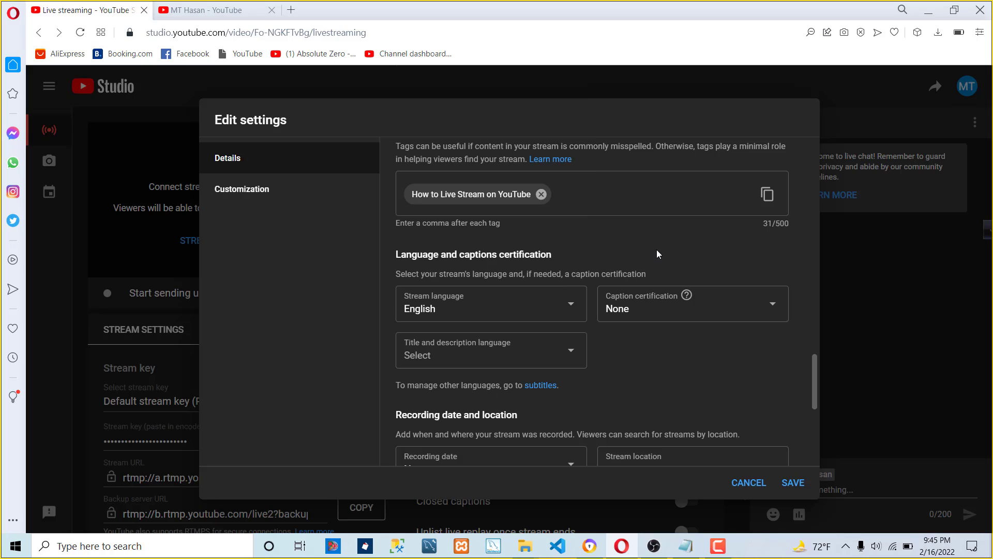
scroll(561, 353, "down", 1)
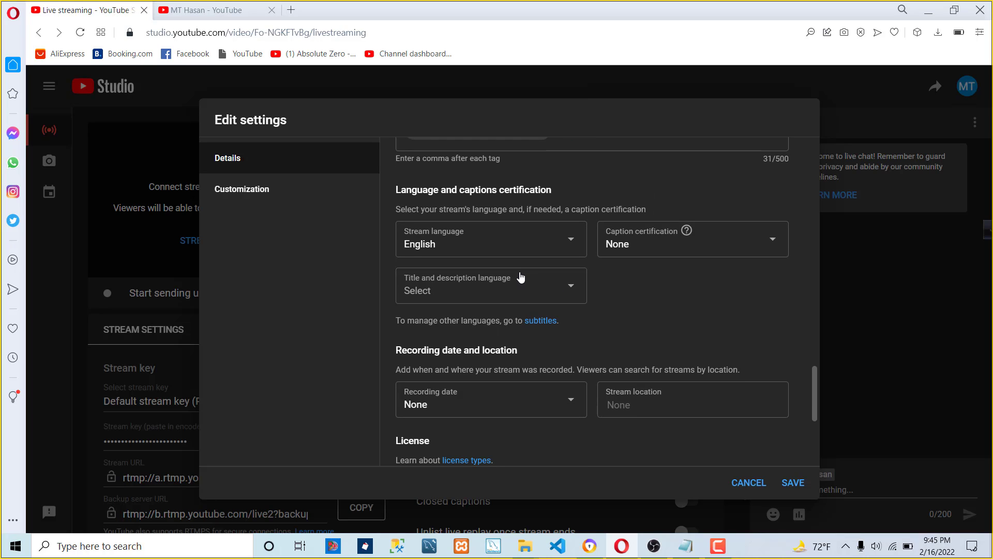
left_click(572, 291)
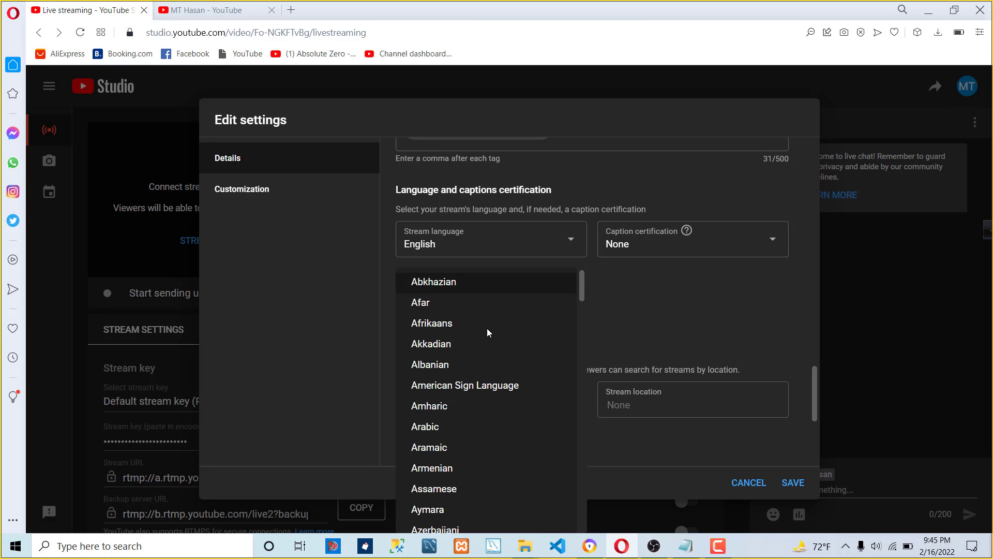
scroll(476, 373, "down", 12)
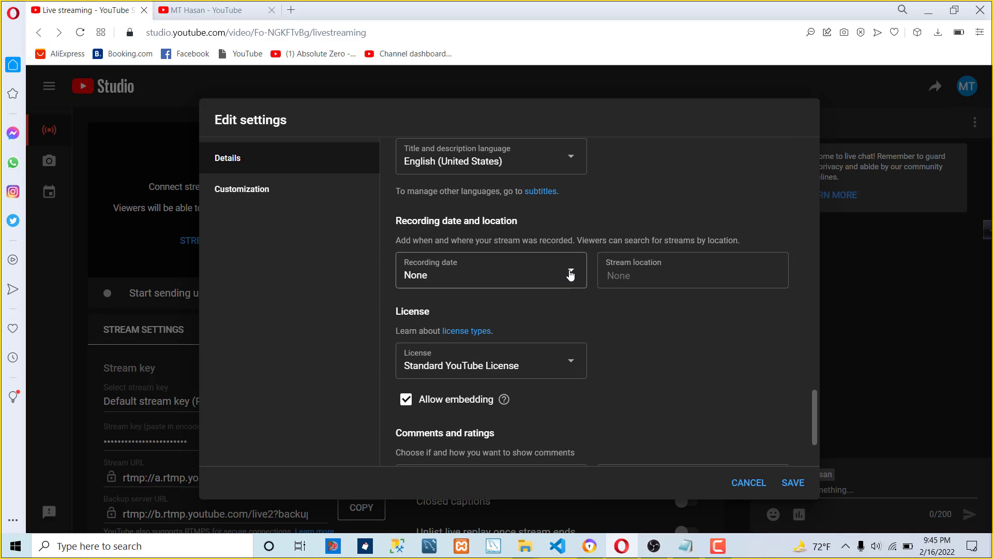
Set the recording date to Feb 16, 2022 and the stream location to Bangladesh.
left_click(572, 274)
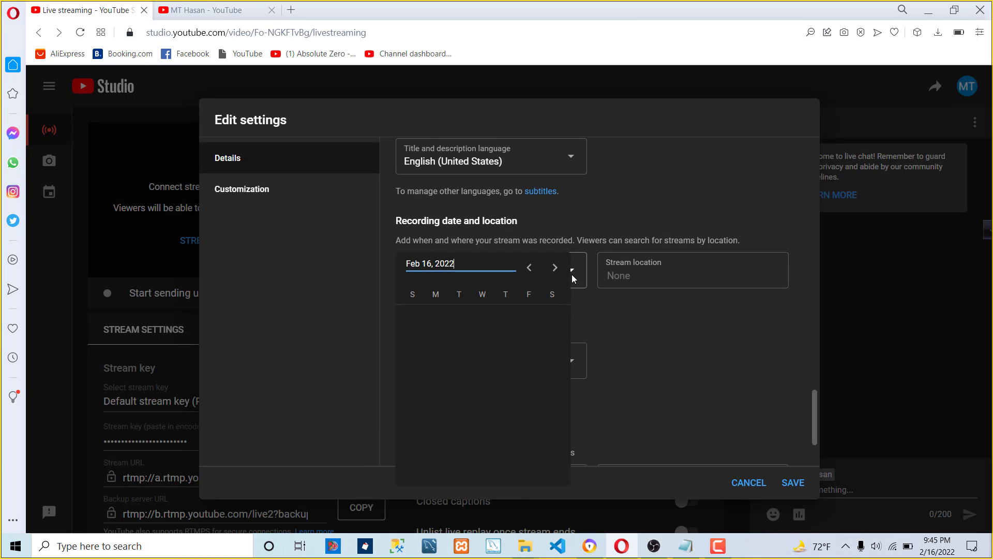
left_click(483, 426)
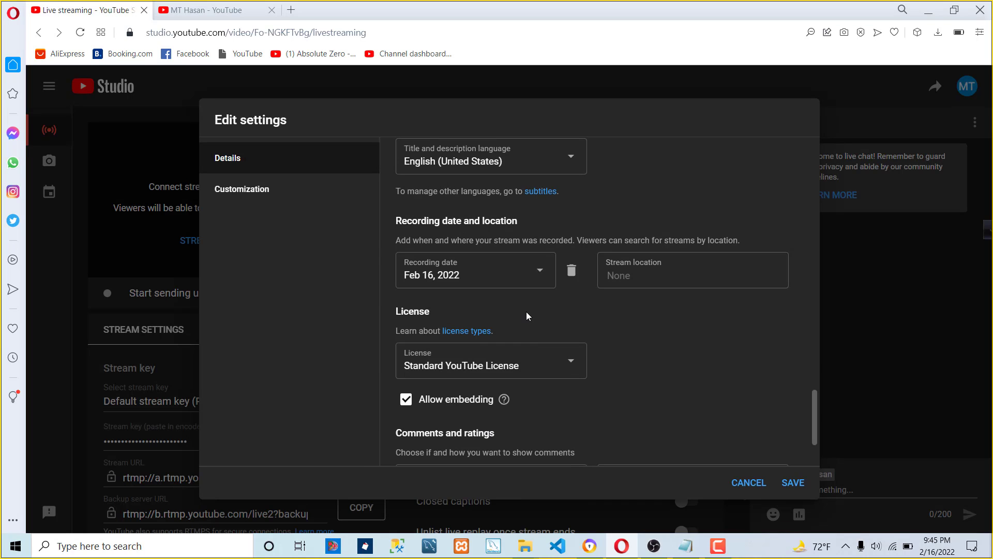
left_click(643, 274)
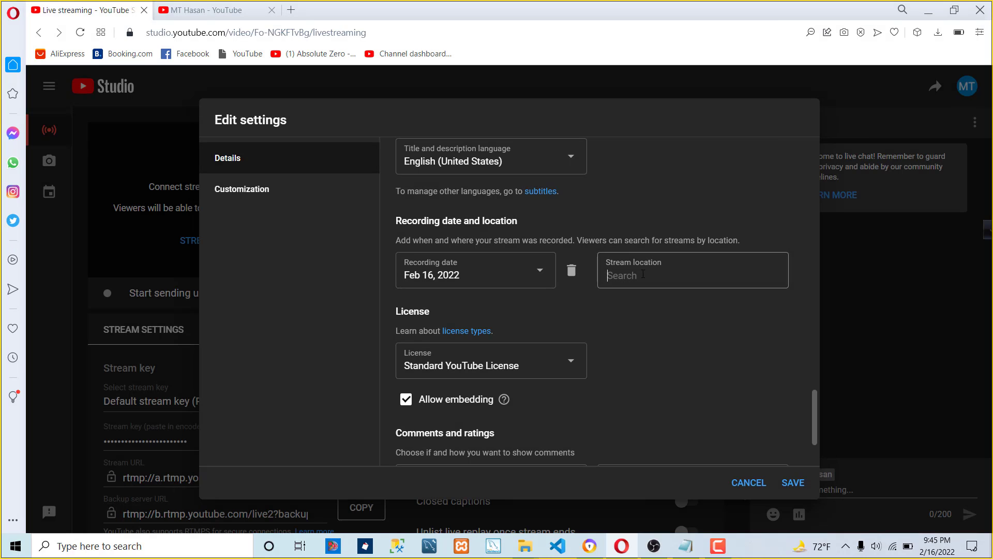
type("bangla")
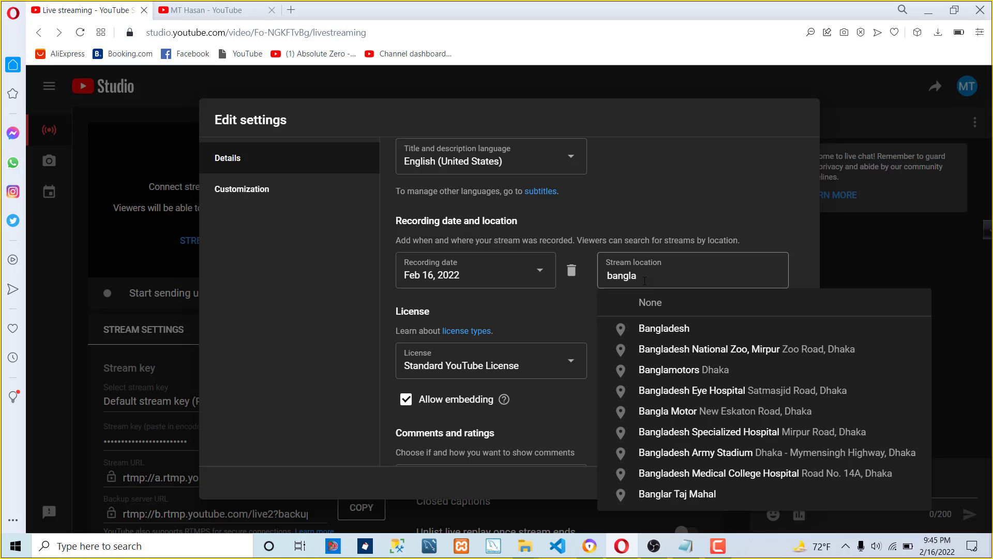
left_click(693, 327)
Set comment visibility to "Allow all comments" and save the stream's settings.
scroll(555, 302, "down", 2)
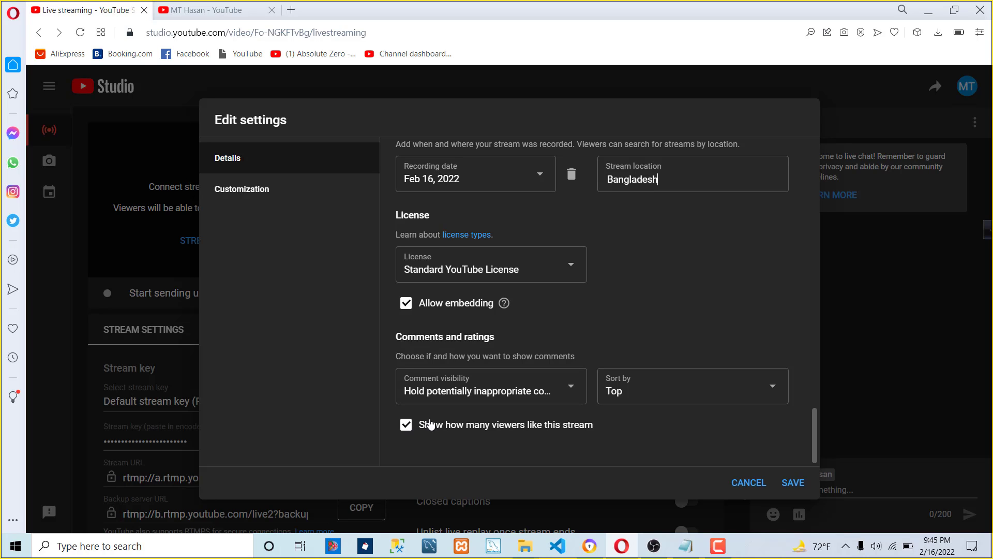
left_click(564, 390)
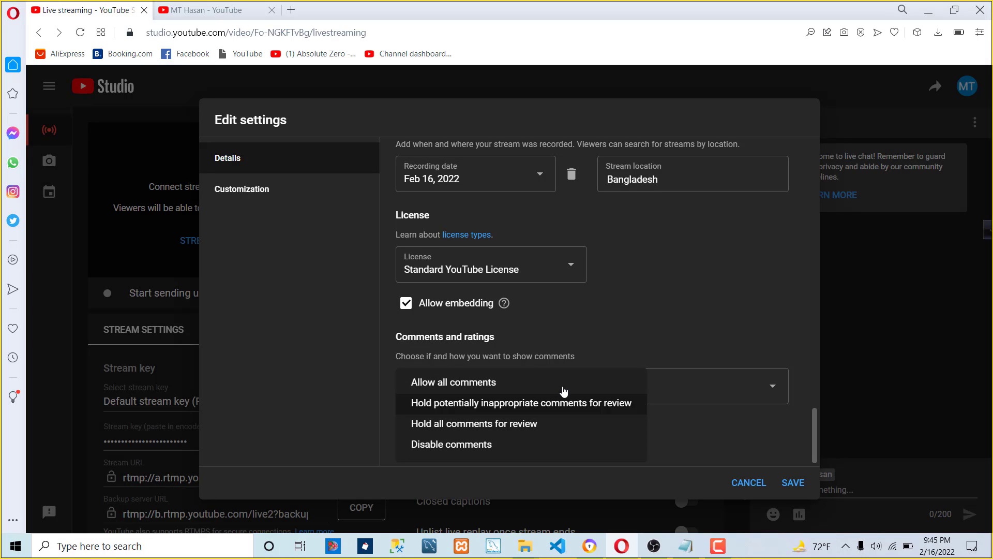
left_click(467, 384)
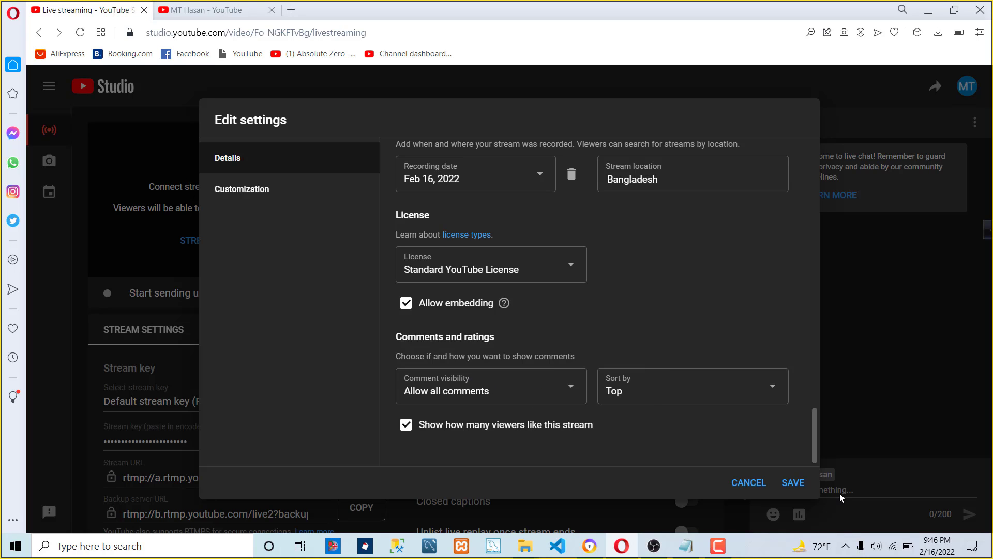
left_click(794, 483)
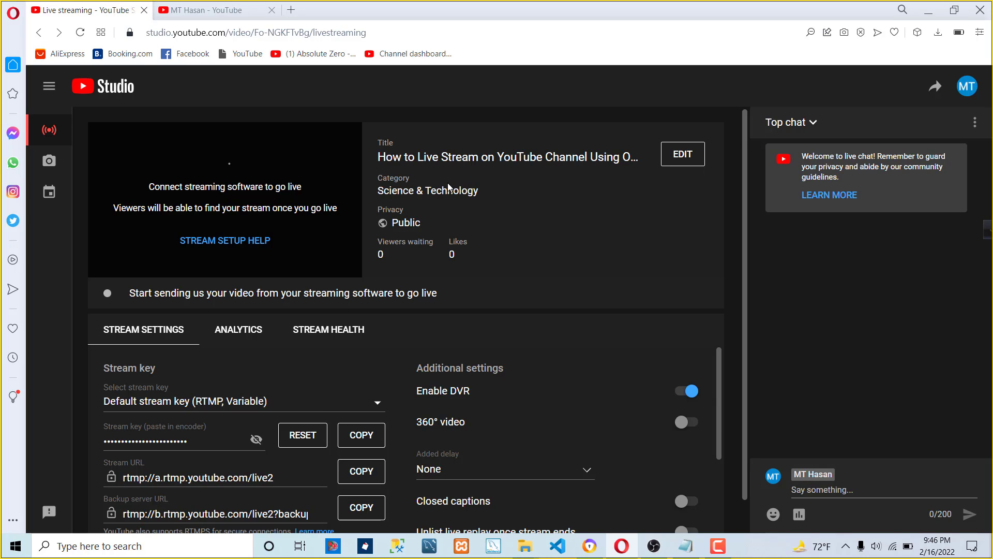
Copy the default stream key and switch to OBS Studio with its window maximized.
scroll(224, 421, "down", 1)
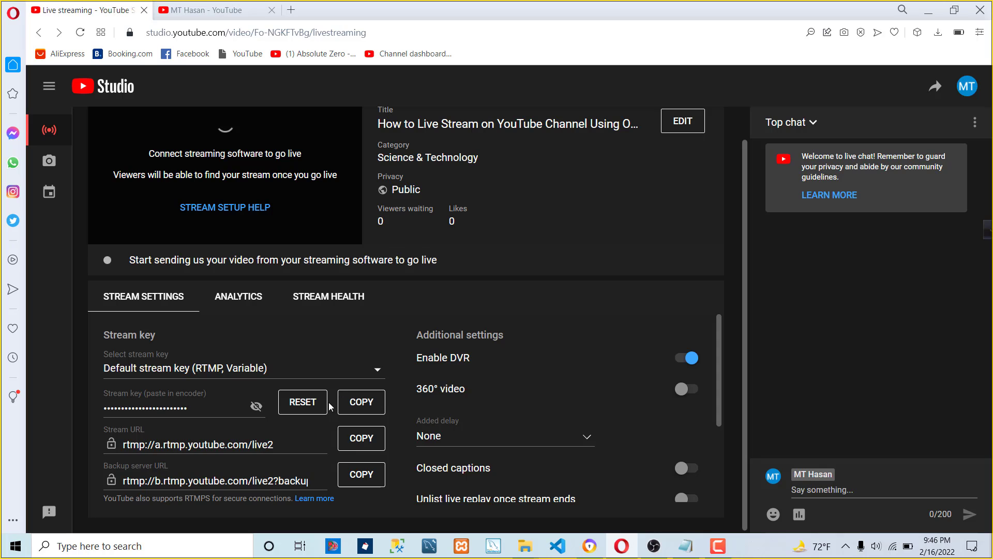
left_click(353, 401)
left_click(653, 546)
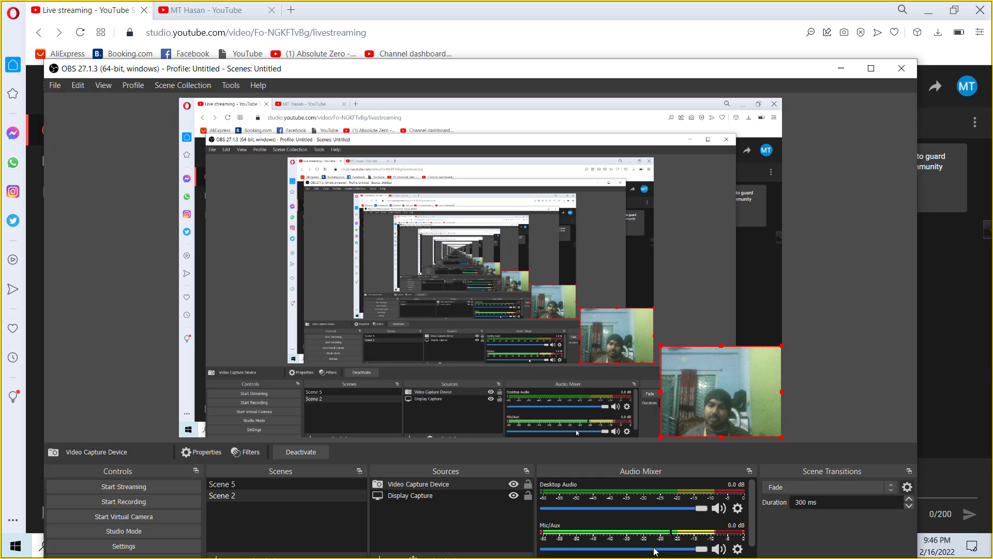
left_click(871, 69)
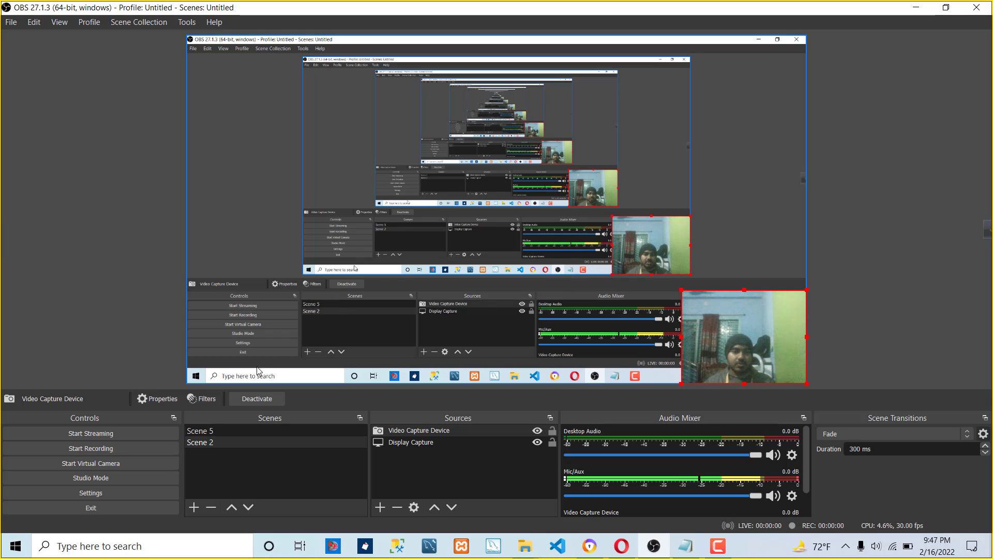
Open the stream settings, review the available services and set the service to YouTube - RTMPS.
left_click(99, 495)
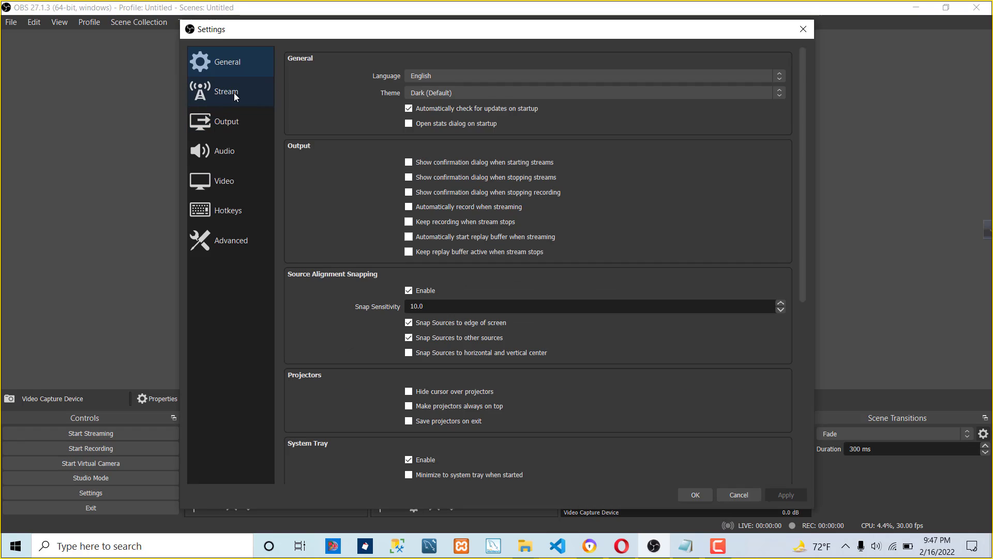
left_click(236, 96)
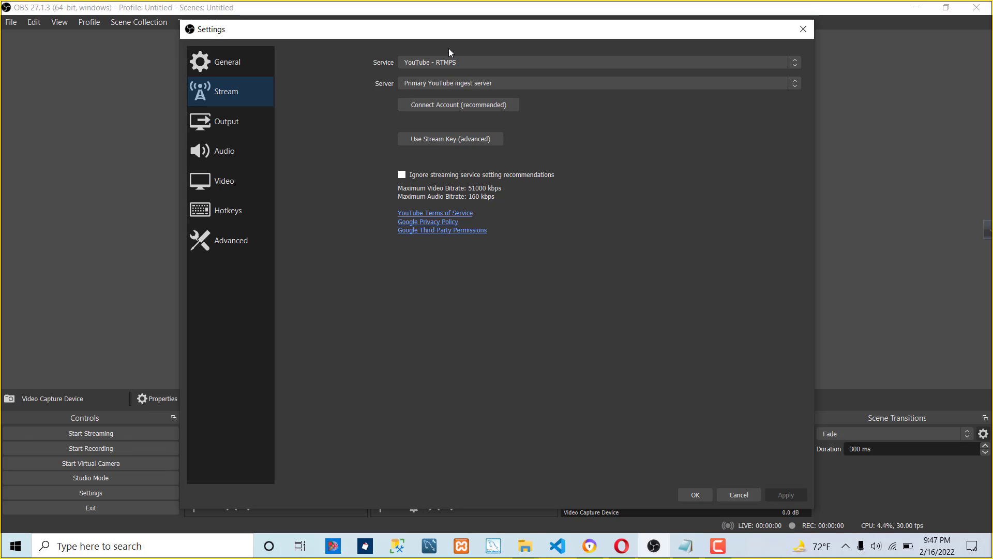
left_click(455, 61)
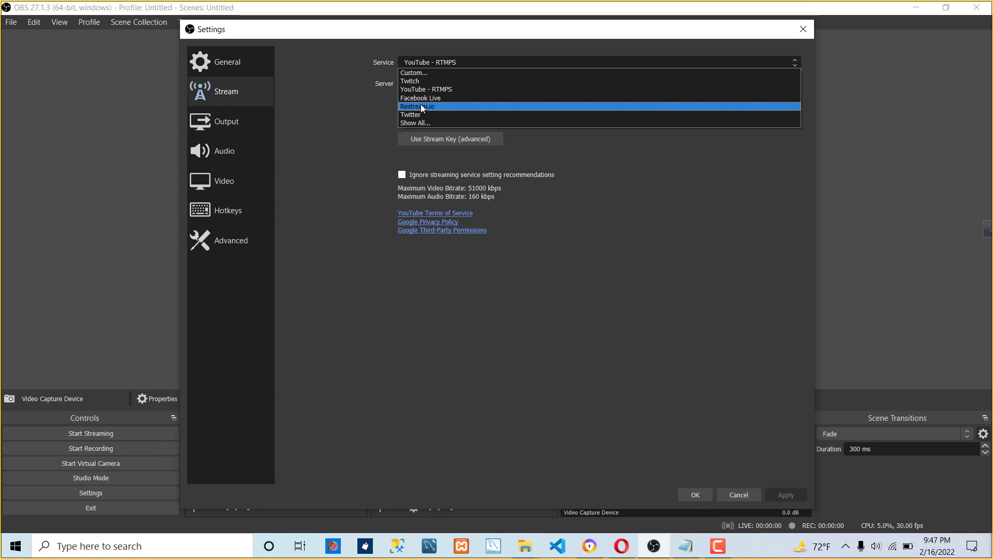
left_click(420, 100)
left_click(435, 65)
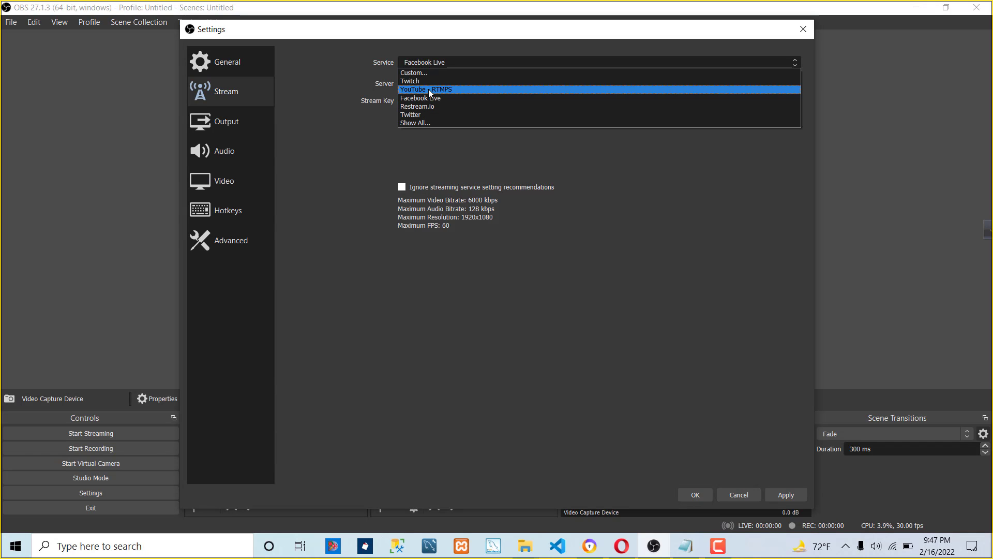
left_click(428, 89)
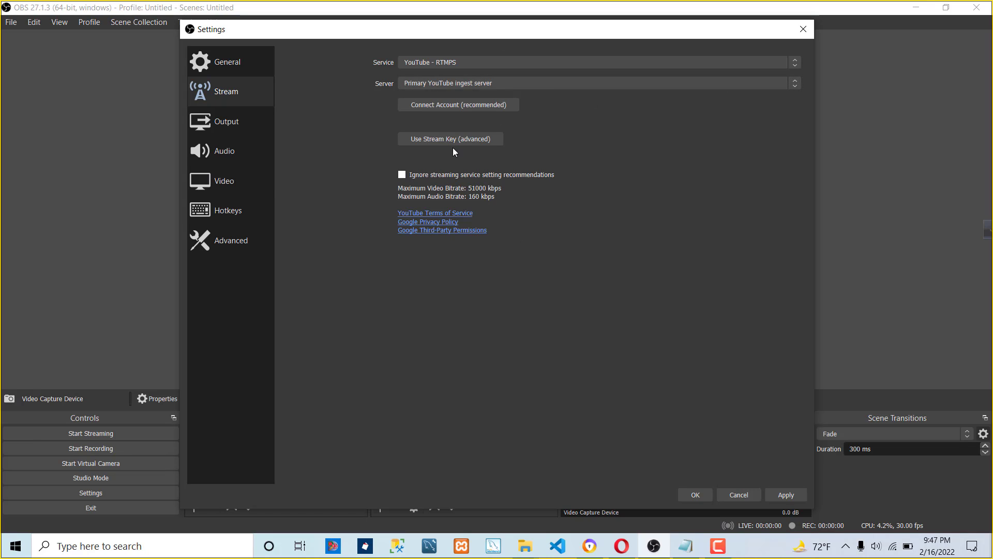
Choose to connect with a stream key, replace the existing key with the copied stream key and save the settings.
left_click(417, 139)
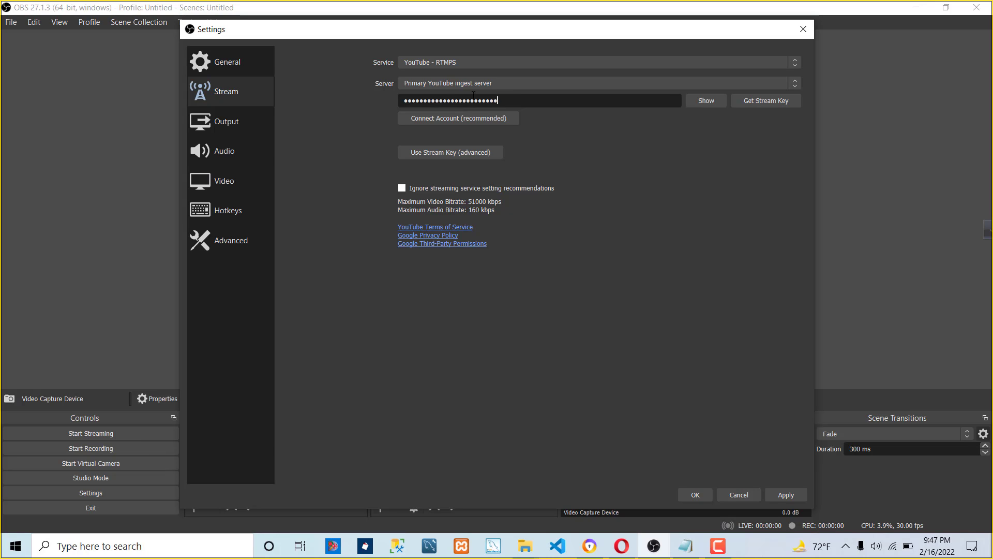
left_click_drag(498, 101, 384, 93)
key("BackSpace")
key("ctrl+v")
left_click(794, 495)
left_click(701, 494)
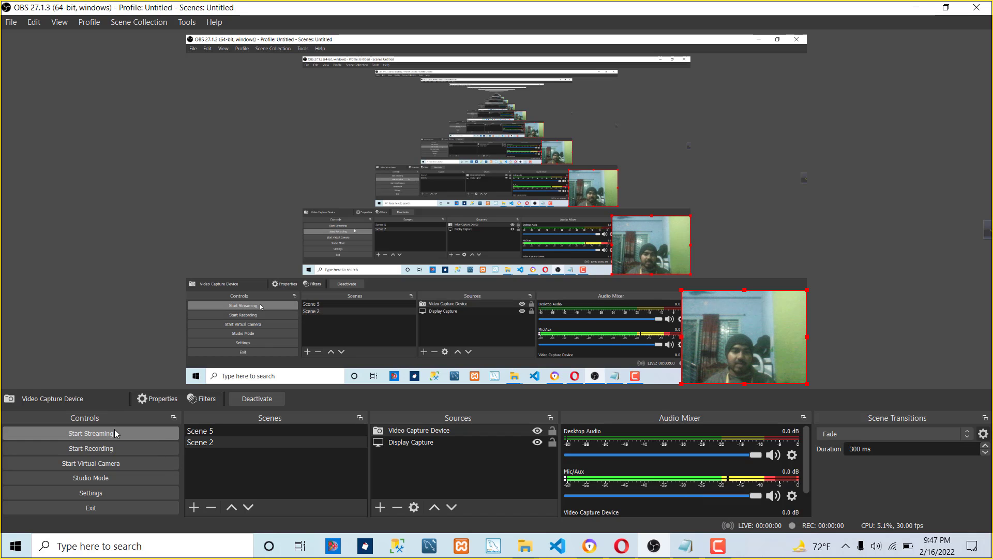
Check the stream dashboard in YouTube Studio, return to OBS Studio and start streaming.
left_click(621, 547)
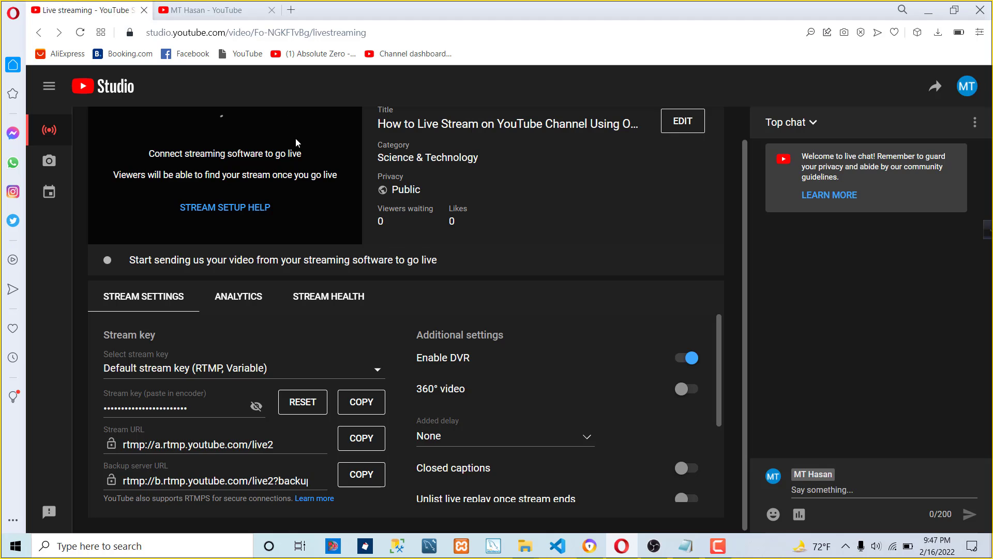
left_click(927, 10)
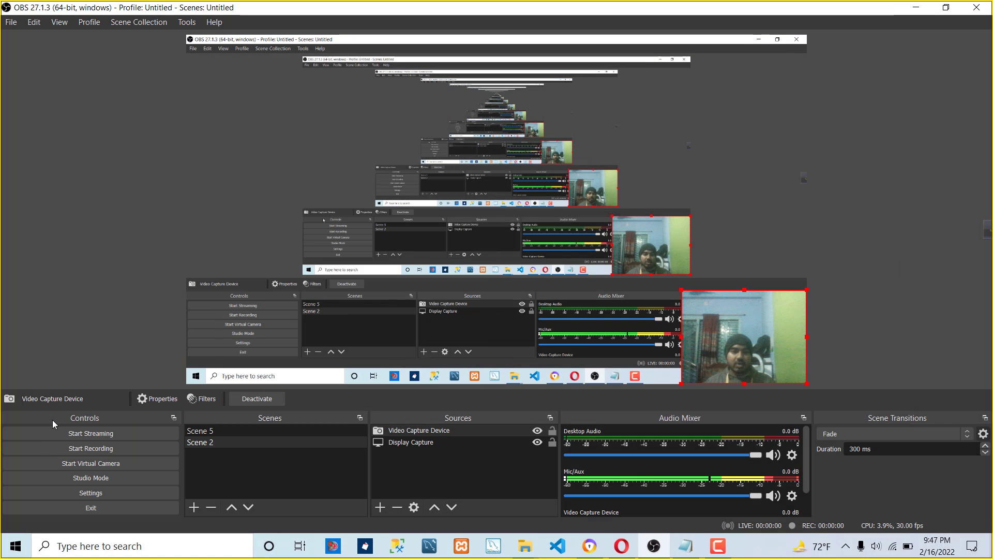
left_click(98, 437)
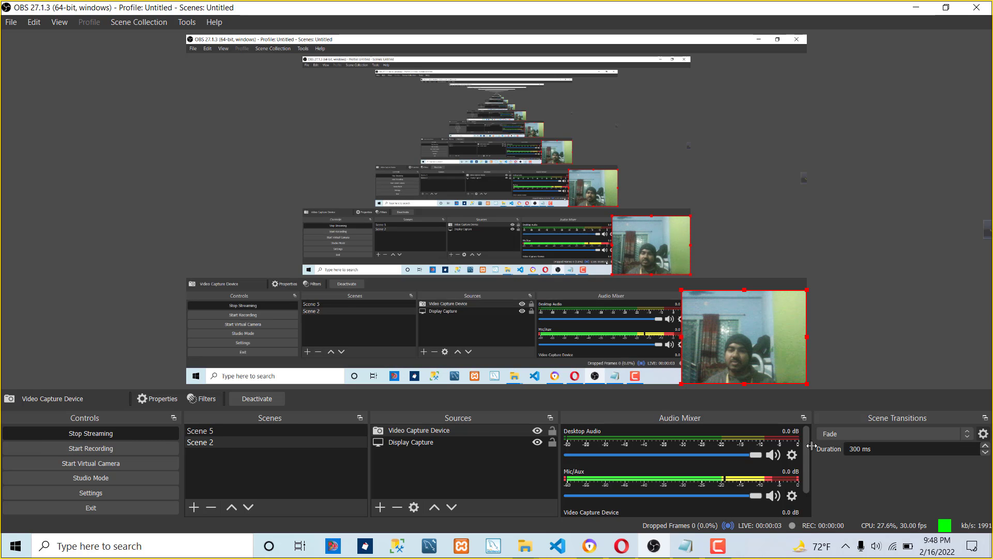
Switch to the Opera browser, reload the YouTube channel page and open the running live stream.
left_click(917, 7)
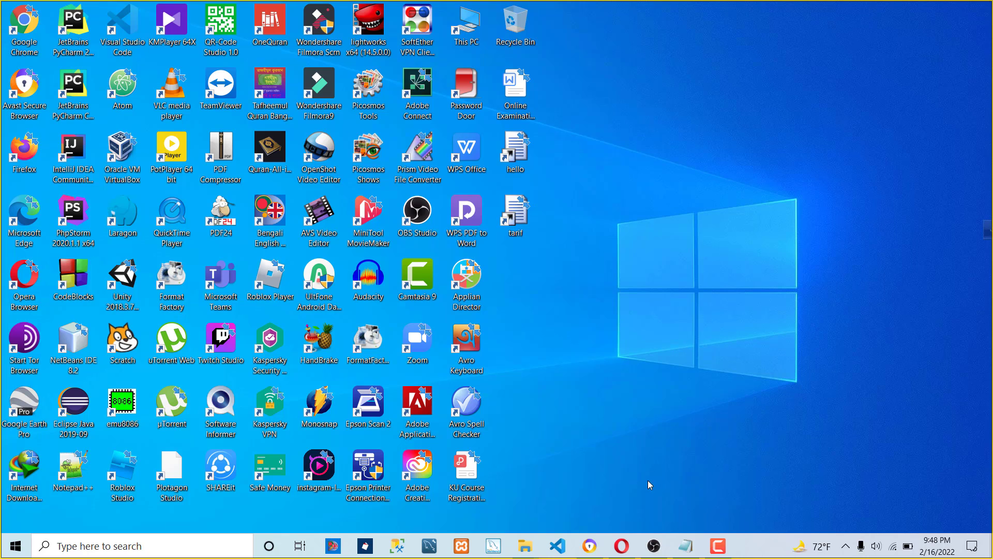
left_click(621, 545)
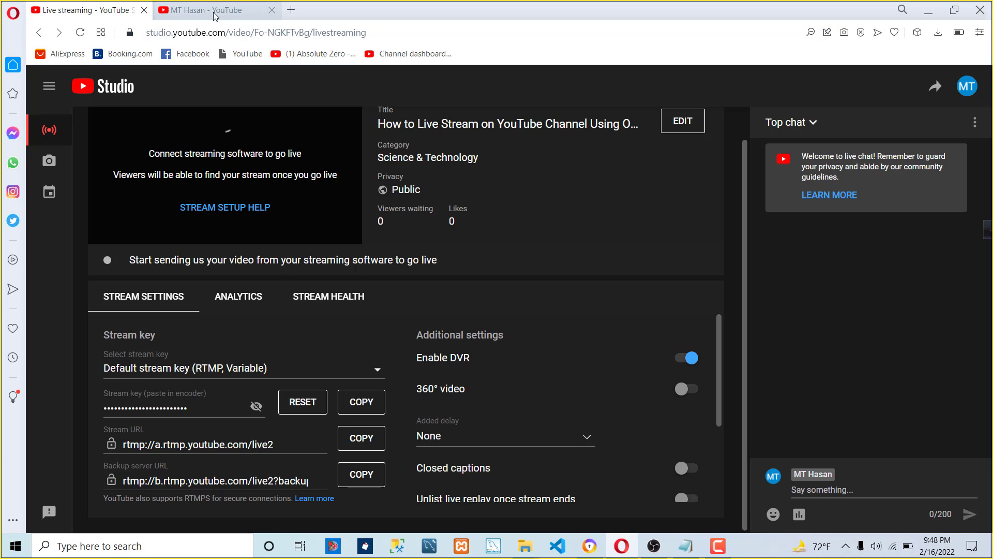
left_click(215, 13)
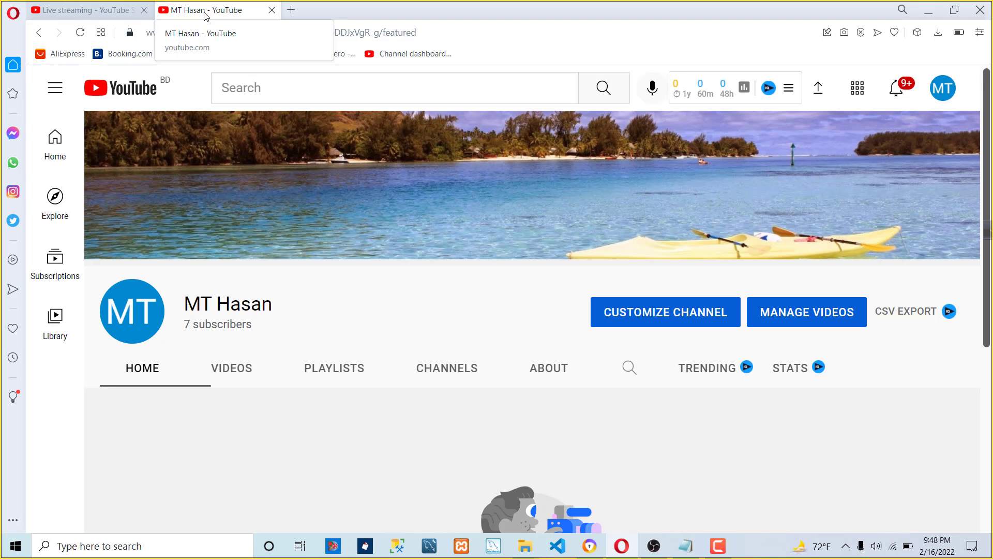
left_click(80, 33)
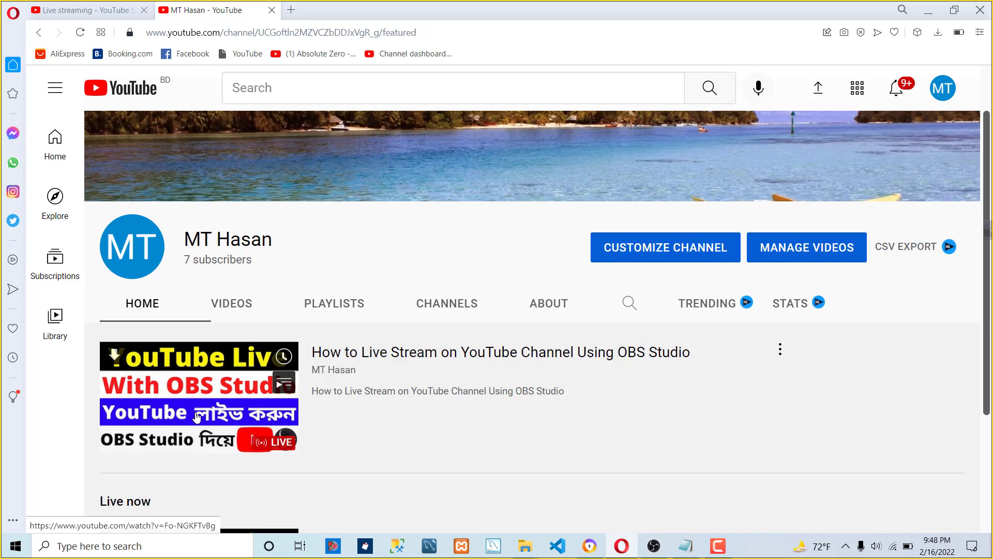
left_click(206, 409)
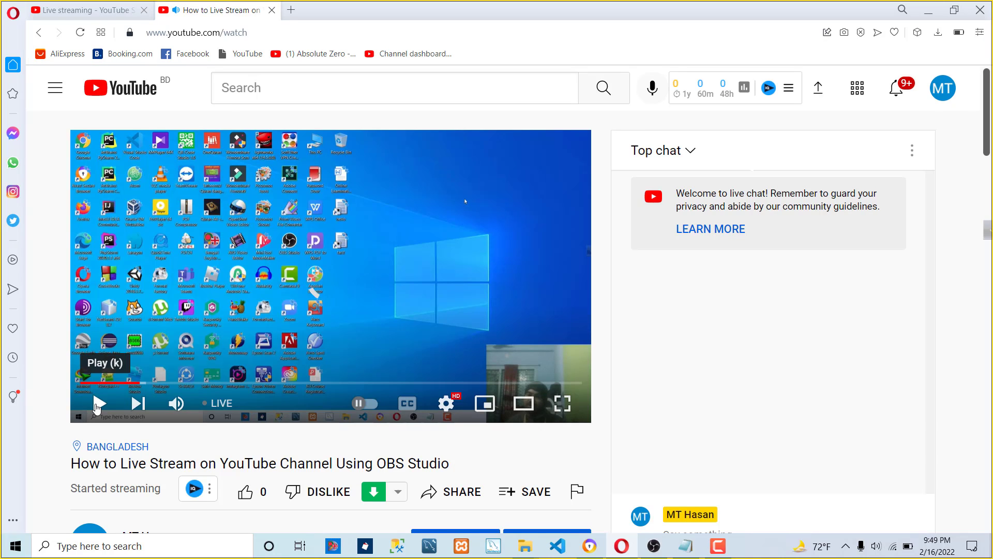
Play the live stream briefly, pause and mute it, and minimize the browser.
left_click(96, 404)
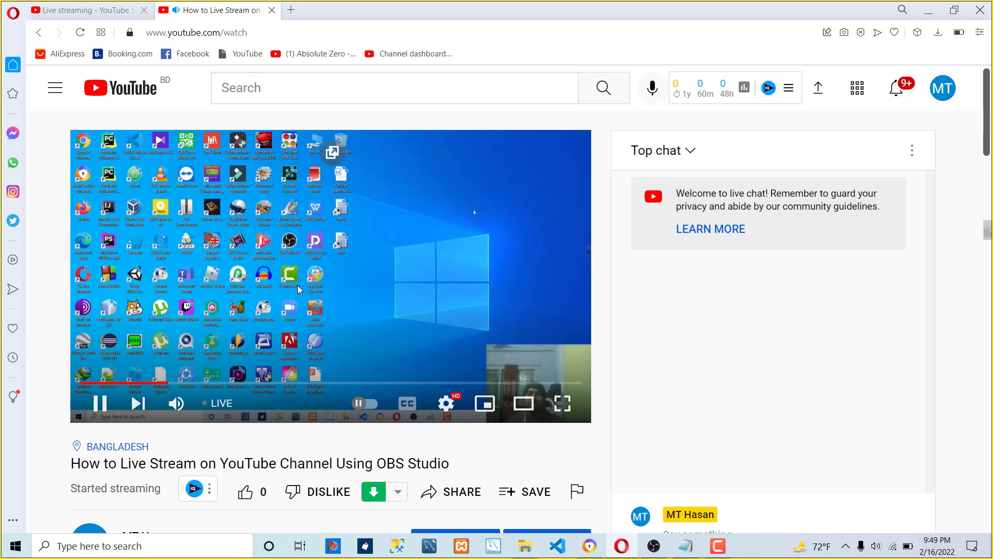
left_click(298, 290)
left_click(176, 403)
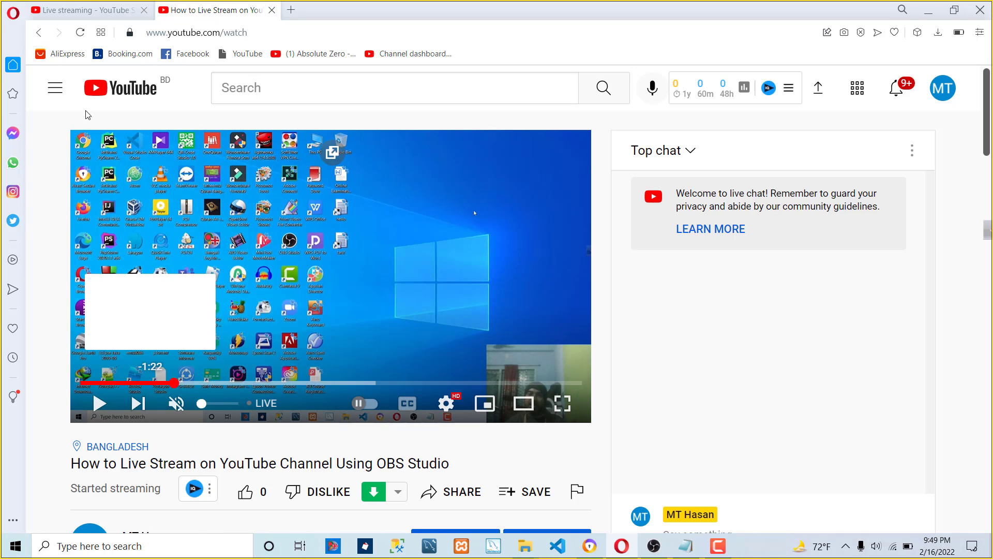
left_click(929, 10)
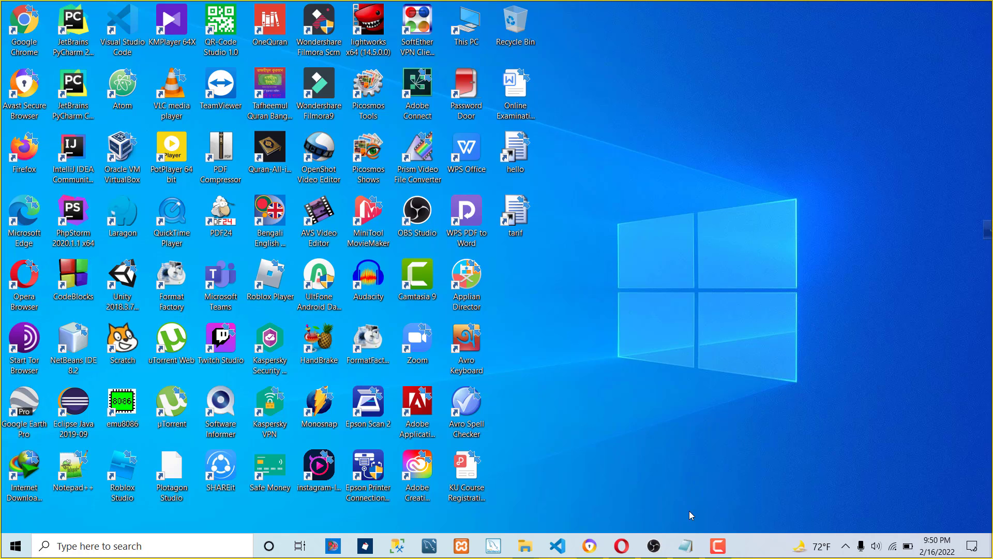
Switch to OBS Studio, restore its maximized window to a smaller size and show the desktop.
left_click(654, 546)
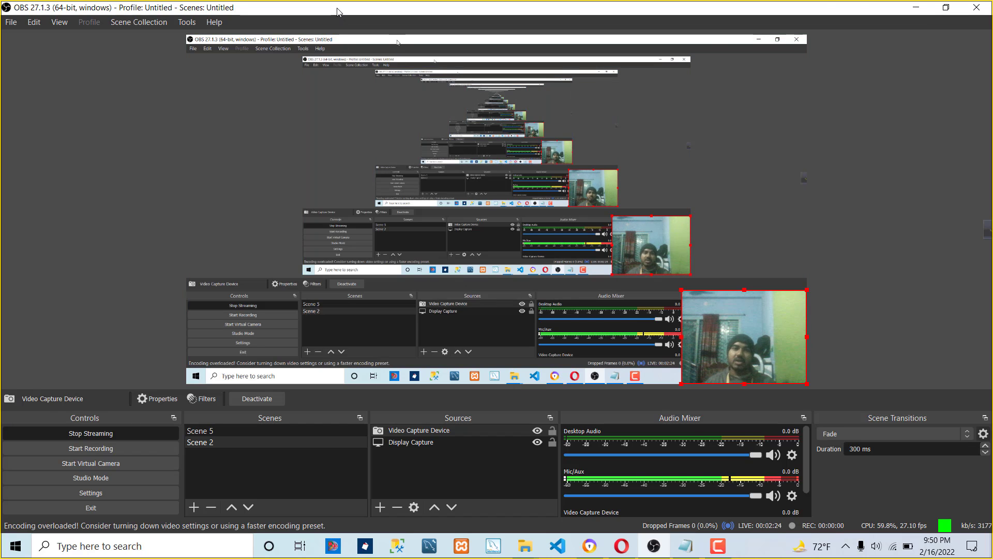
left_click_drag(337, 12, 326, 40)
left_click_drag(330, 133, 397, 120)
key("super+d")
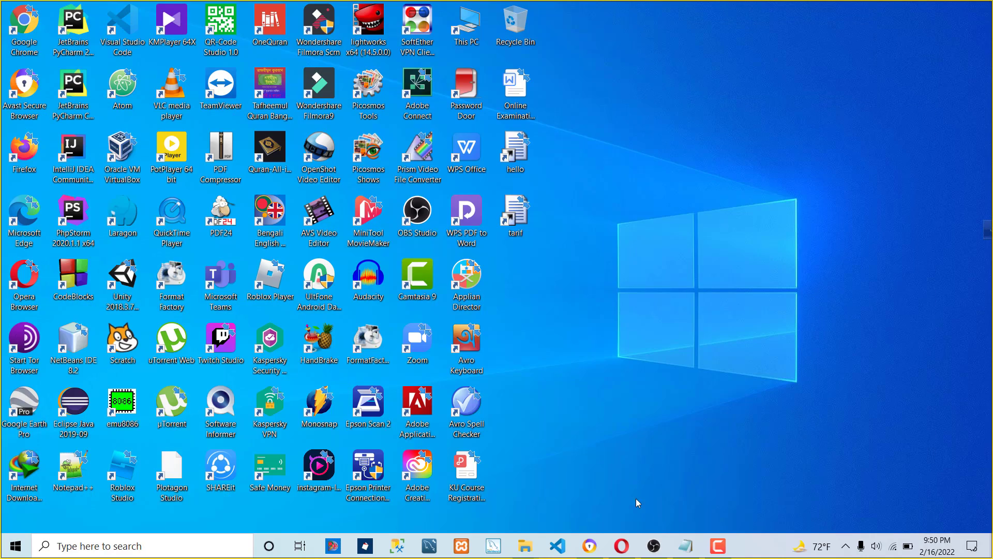
Bring OBS Studio back up, switch the live output to Scene 2 and minimize the window.
left_click(654, 545)
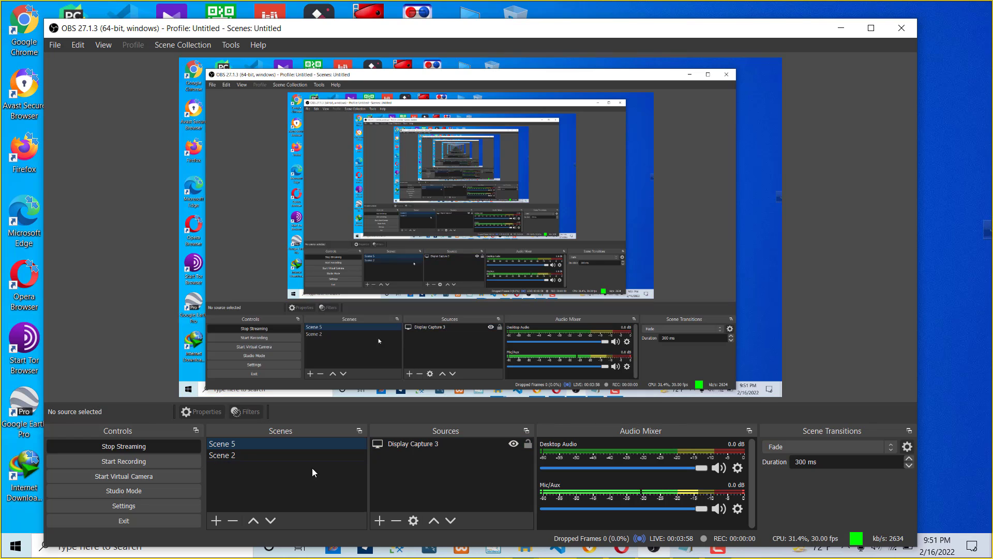
left_click(241, 455)
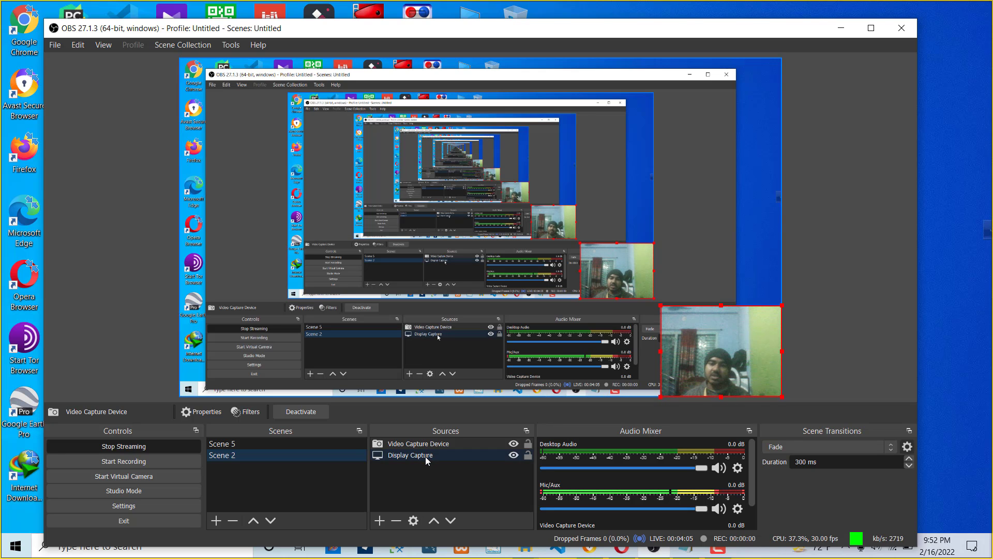
left_click(830, 35)
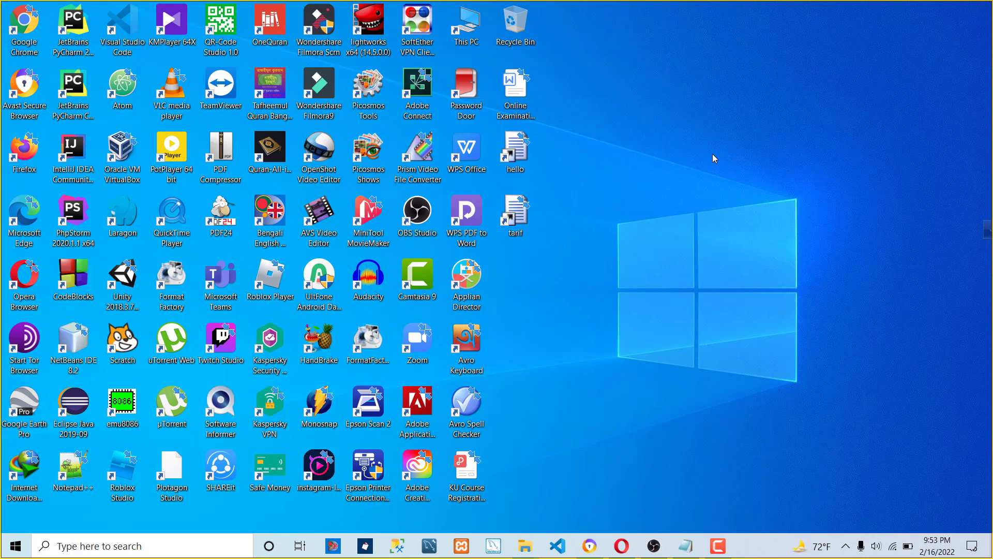
Reopen OBS Studio, stop the stream and minimize the window.
left_click(654, 545)
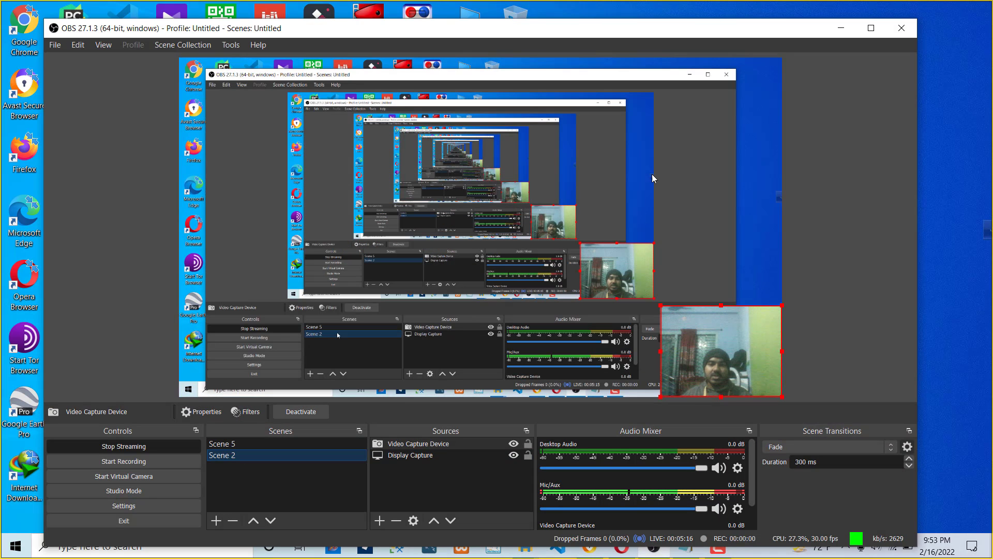
left_click(129, 446)
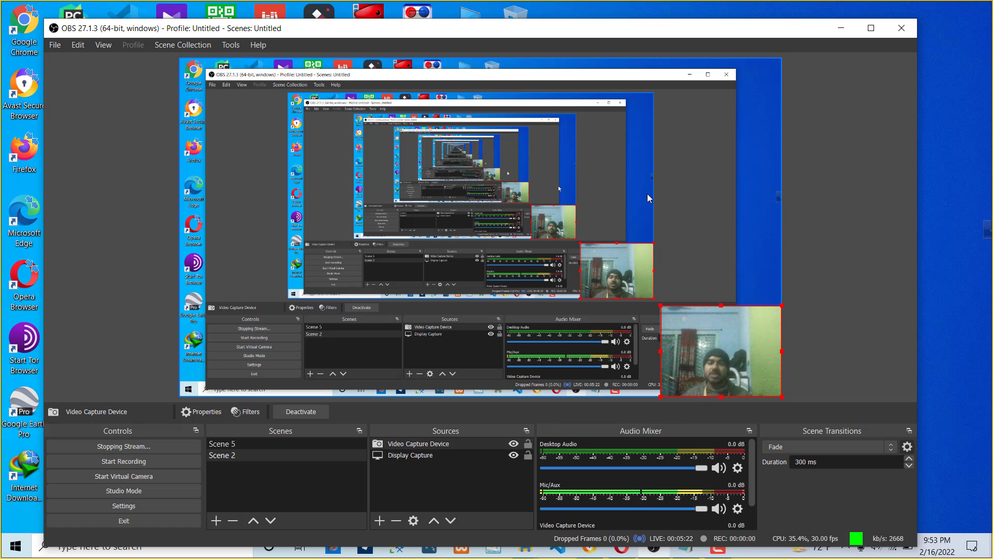
left_click(839, 32)
Switch to YouTube Studio in the Opera browser, end the live stream and dismiss the stream summary.
left_click(620, 546)
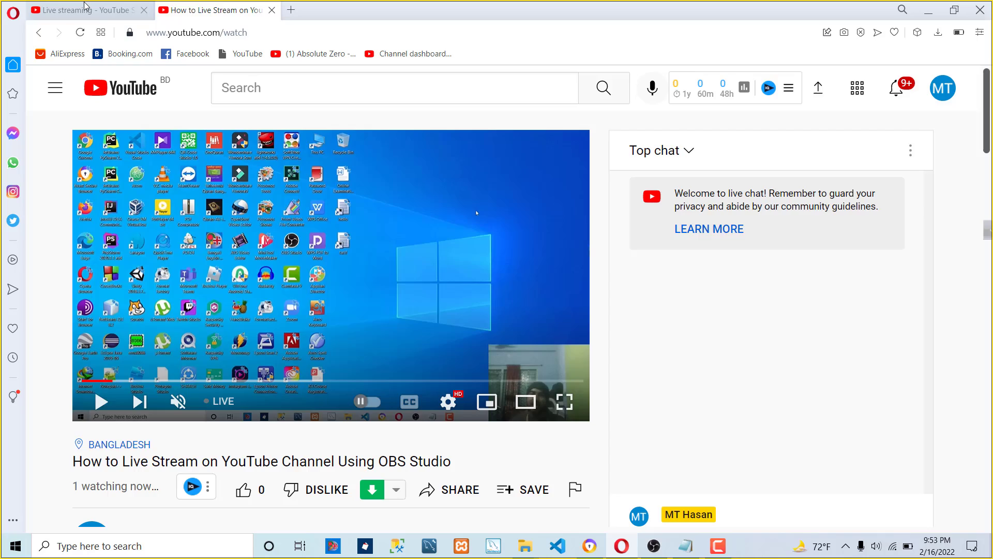
left_click(72, 12)
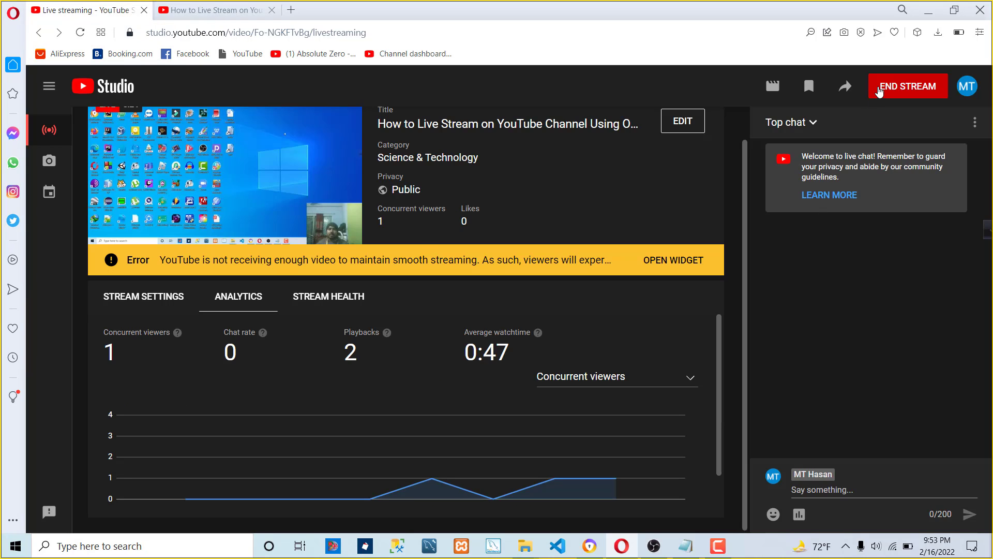
left_click(875, 92)
left_click(617, 352)
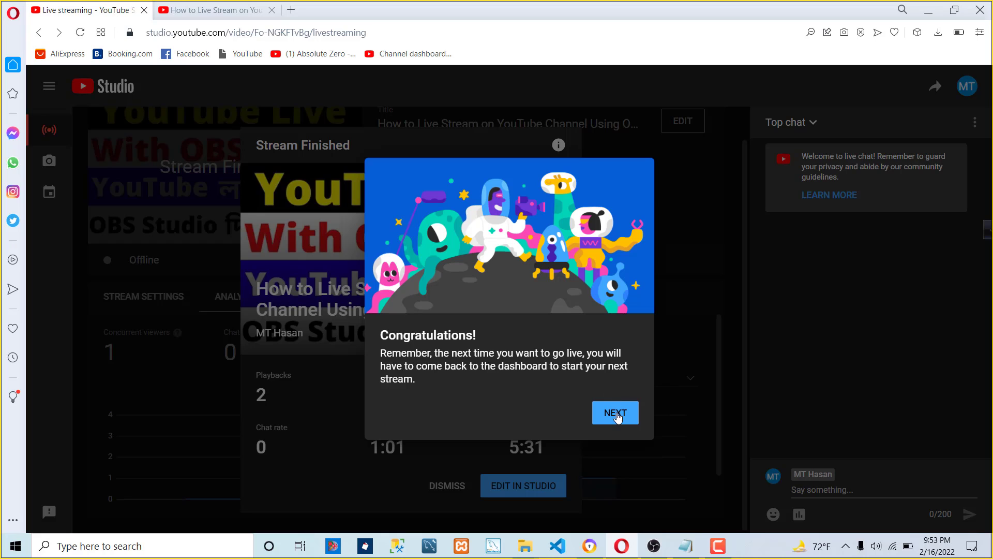
left_click(616, 416)
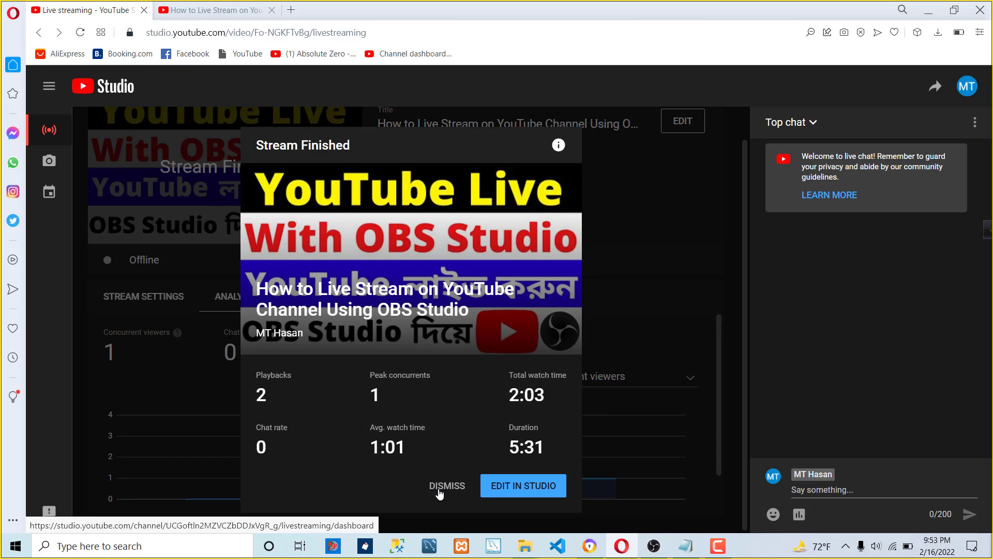
left_click(437, 489)
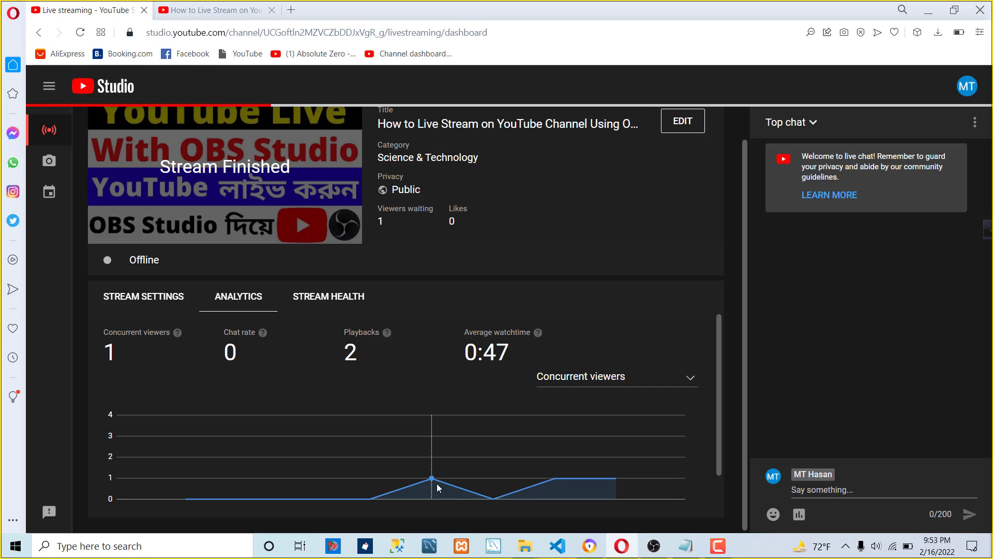
Go to the channel page from the watch page, play the recording under Past live streams and pause it.
left_click(230, 8)
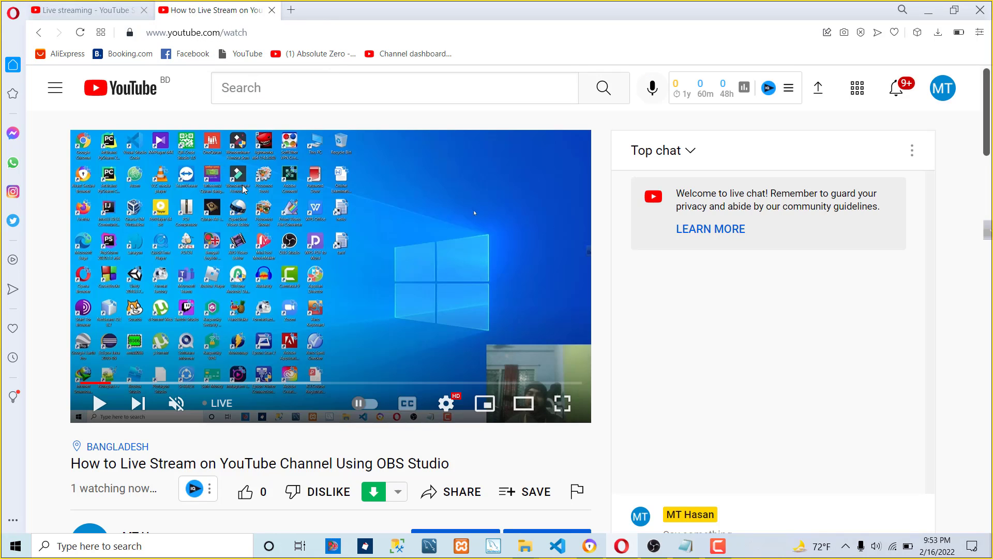
scroll(168, 366, "down", 3)
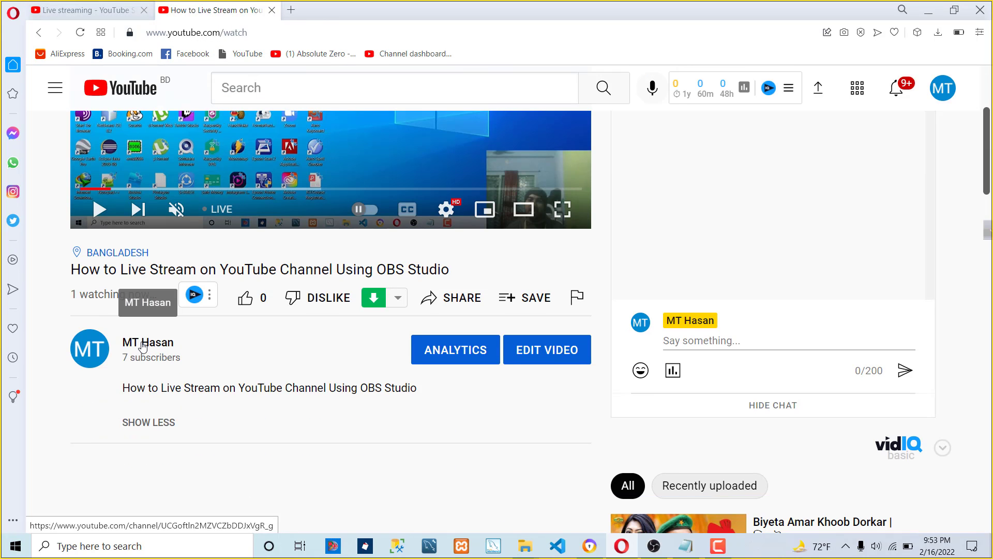
left_click_drag(140, 343, 319, 3)
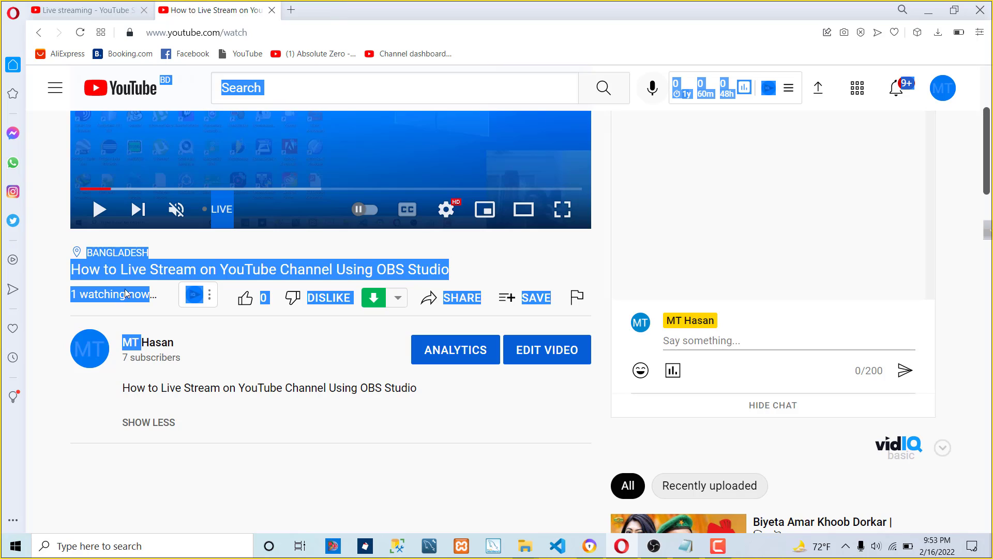
left_click(149, 342)
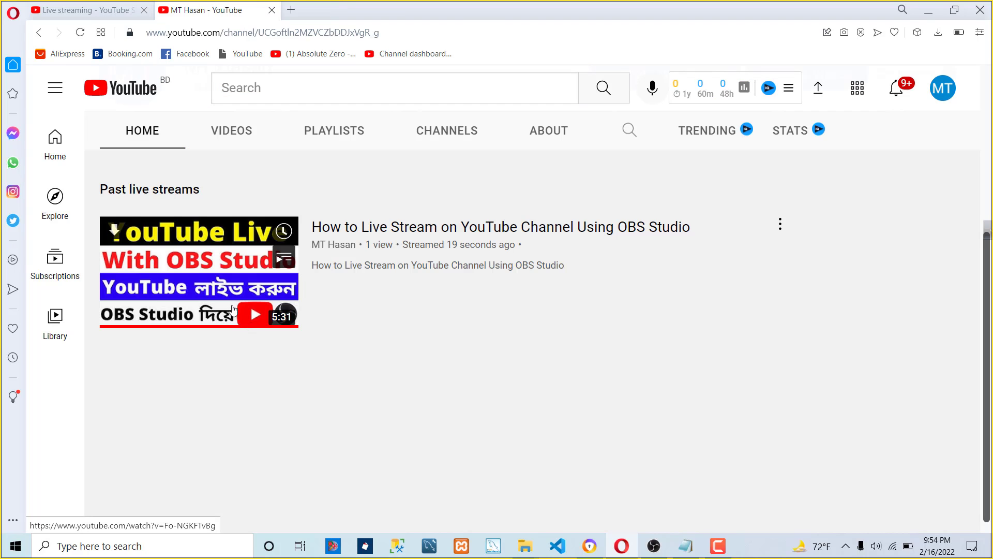
left_click(205, 315)
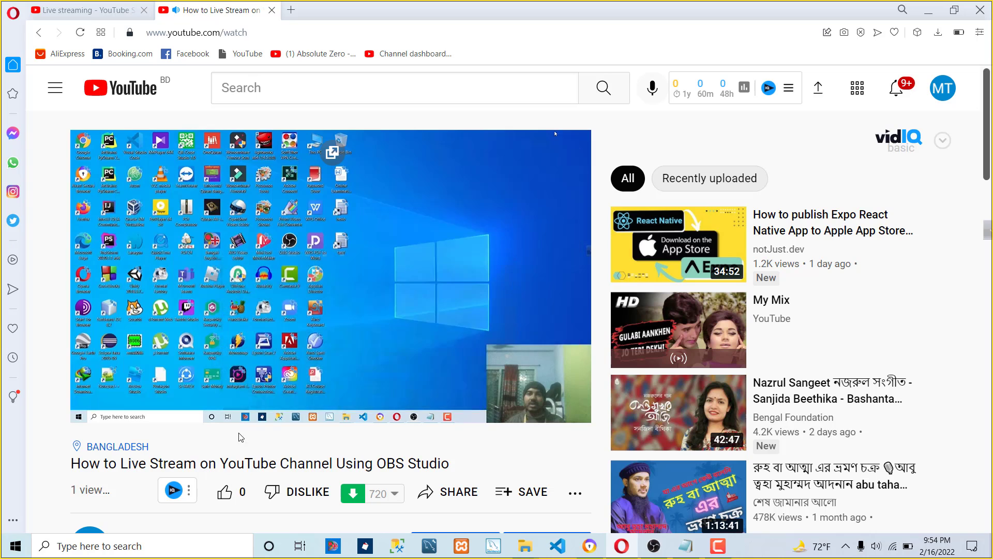
left_click(338, 273)
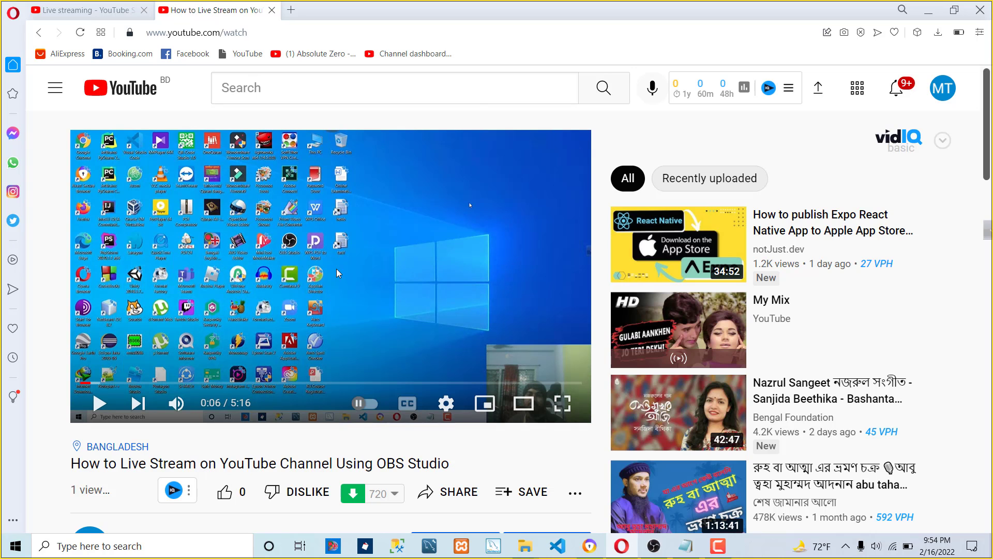